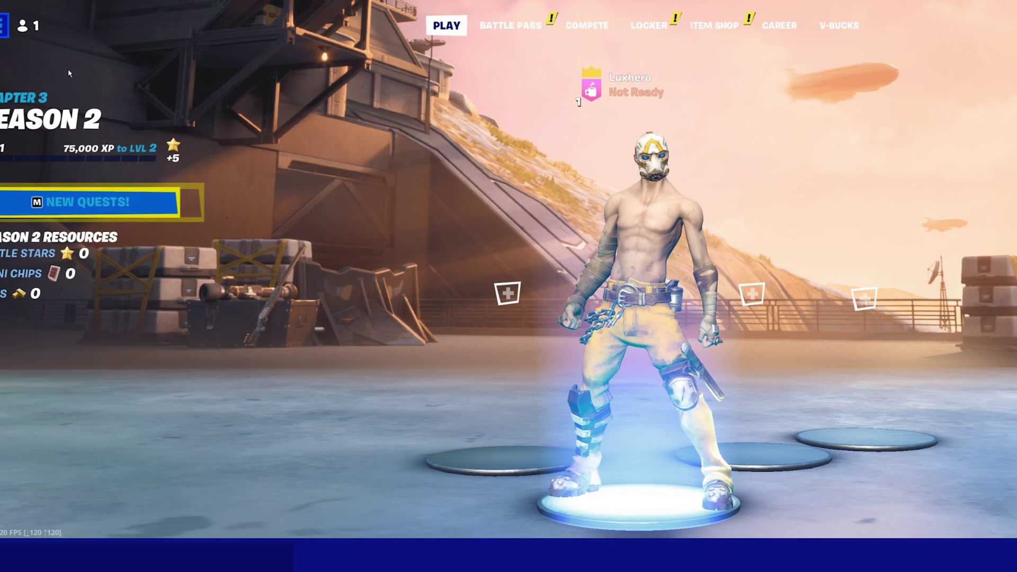
# - Open the game's video settings and set the display resolution to 3440 x 1440
pyautogui.hotkey('shift', 'f')
pyautogui.click(28, 481)
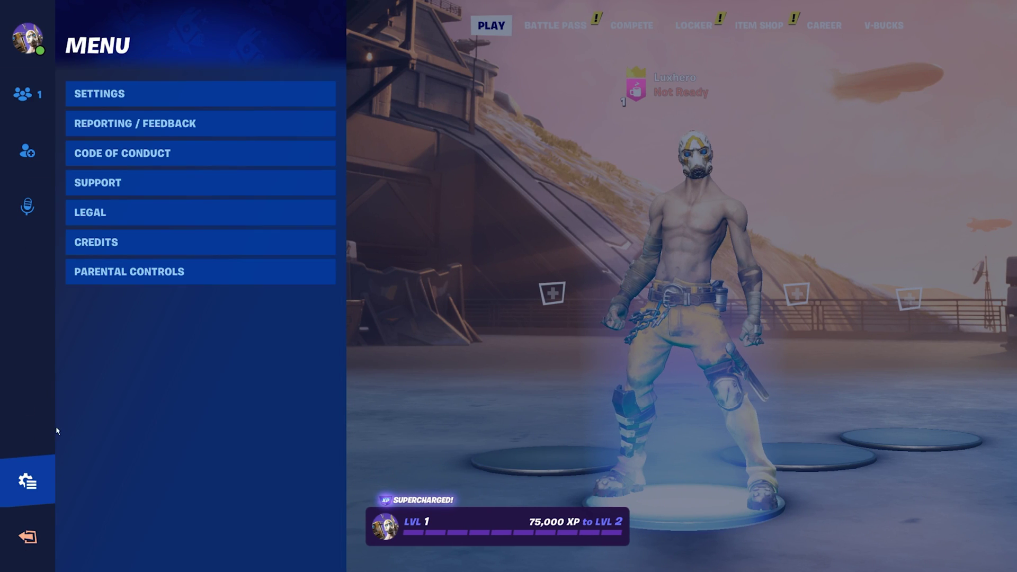
pyautogui.click(123, 96)
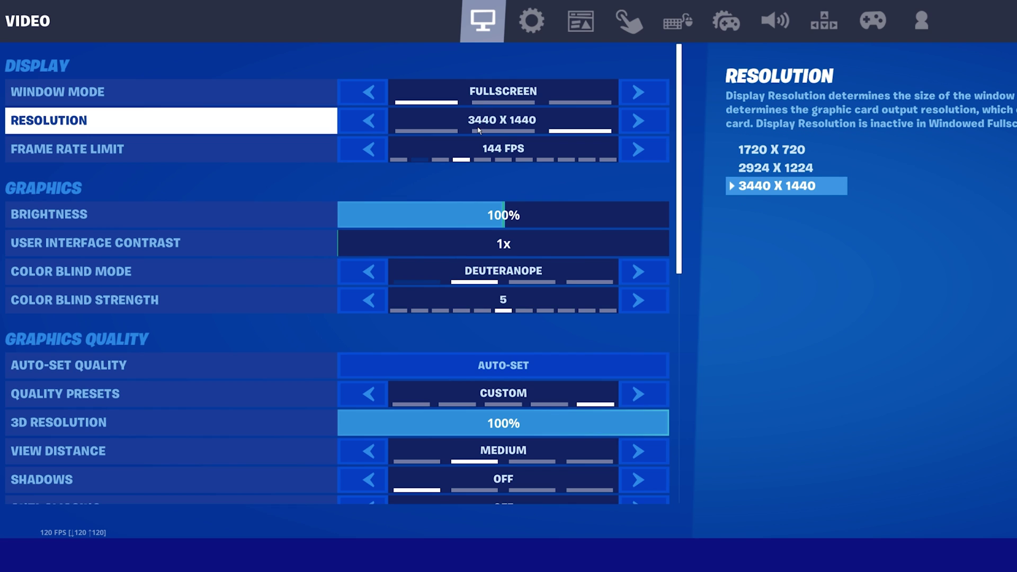
pyautogui.press('Left')
pyautogui.click(656, 121)
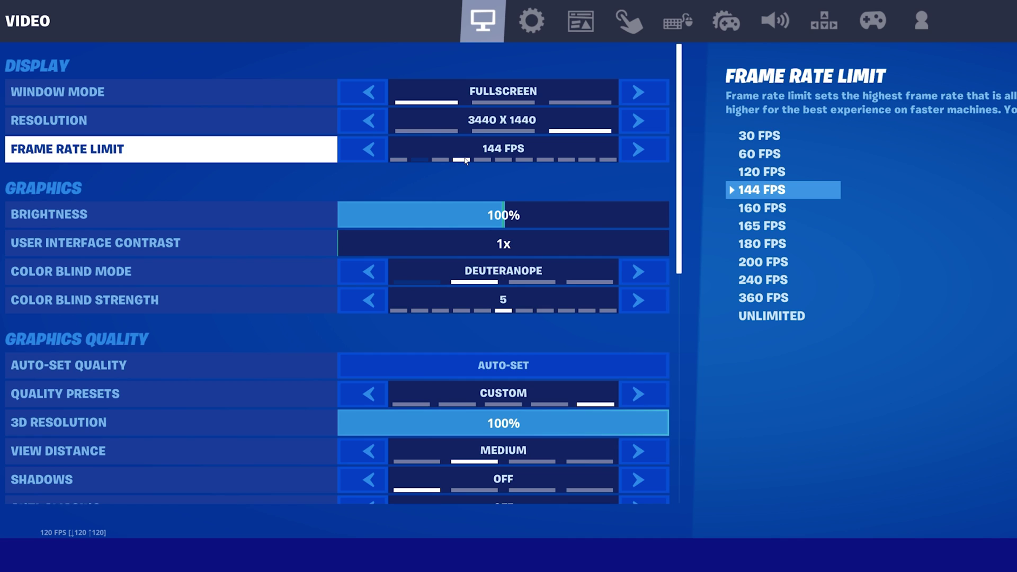
# - Check the available refresh rates for Display 1 in the advanced display page of Windows Settings, and close Settings
pyautogui.press('super')
pyautogui.write('set')
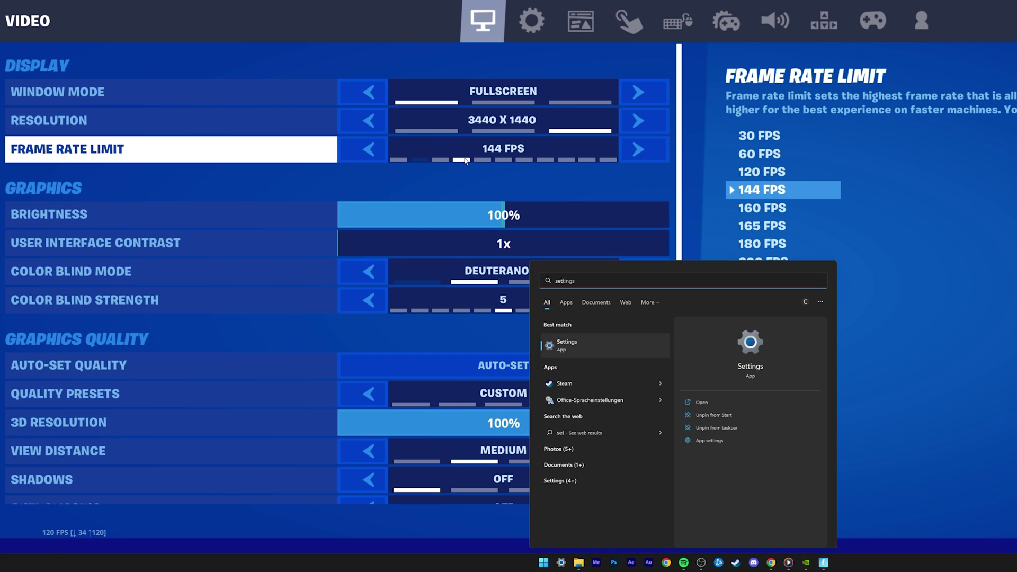
pyautogui.press('Return')
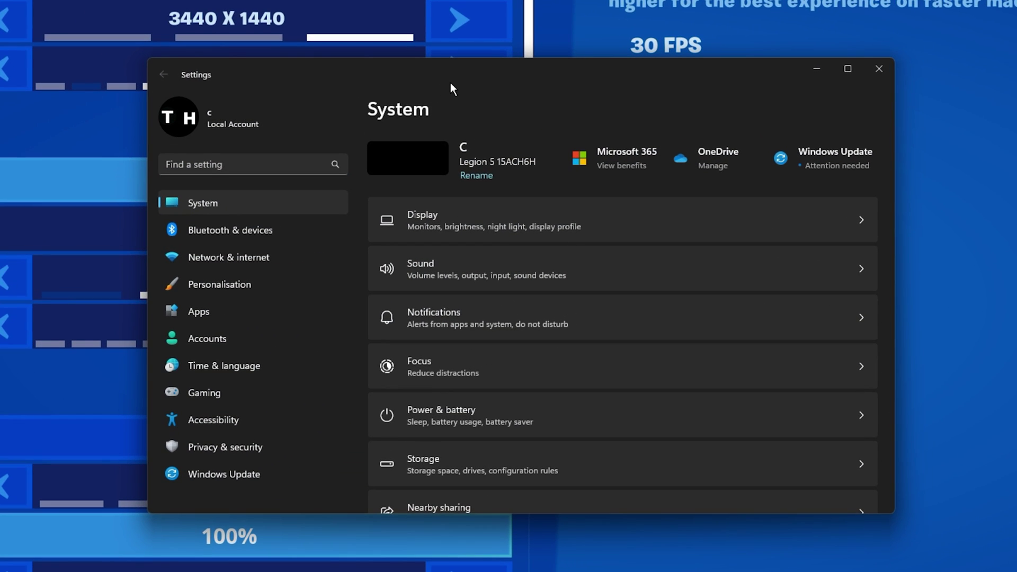
pyautogui.click(425, 211)
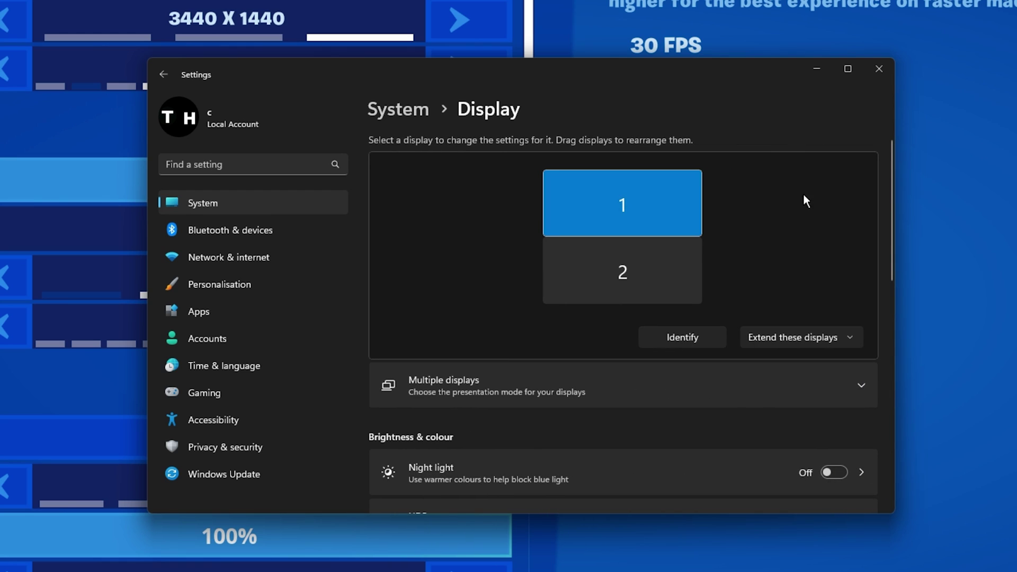
pyautogui.moveTo(891, 154); pyautogui.dragTo(904, 284)
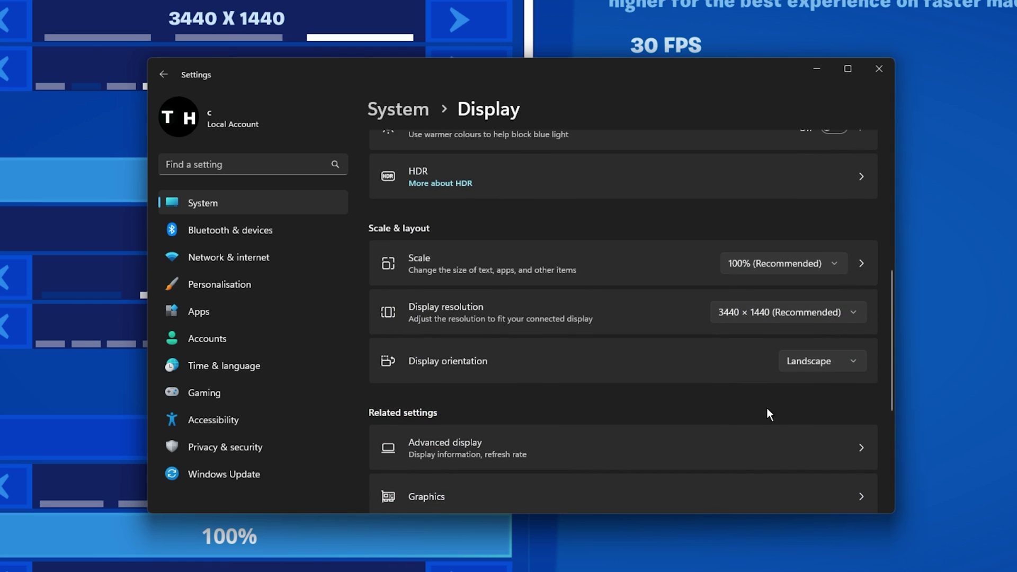
pyautogui.click(745, 437)
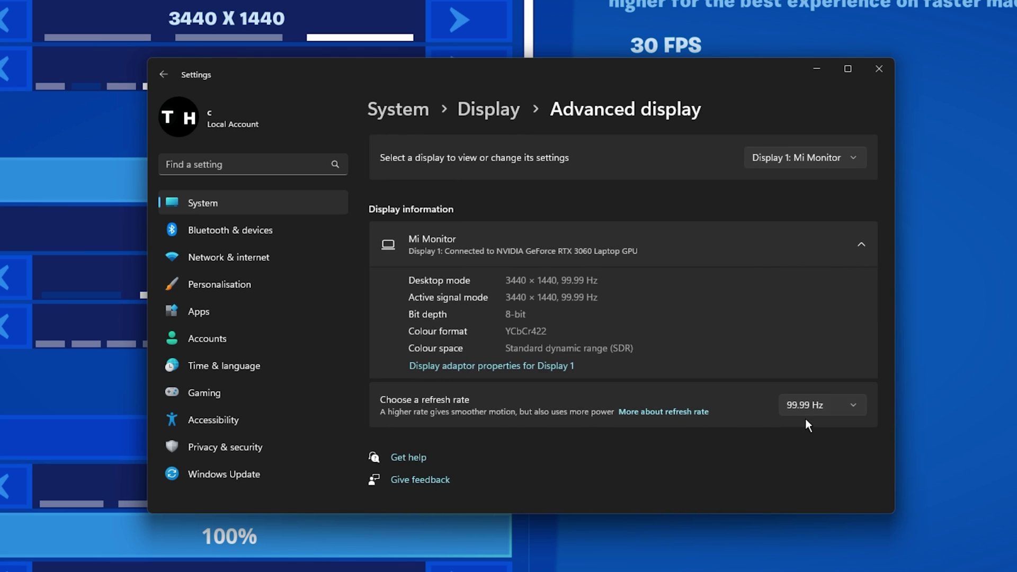
pyautogui.click(844, 405)
pyautogui.click(843, 405)
pyautogui.click(892, 75)
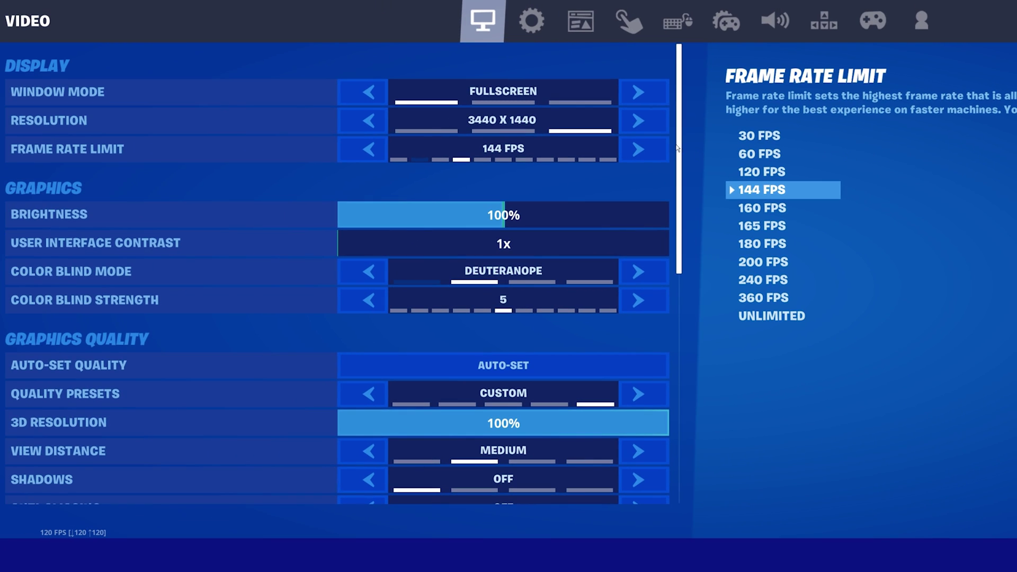
# - Set the 3D resolution to 100% and the view distance to Far in the graphics quality settings
pyautogui.moveTo(677, 148); pyautogui.dragTo(674, 195)
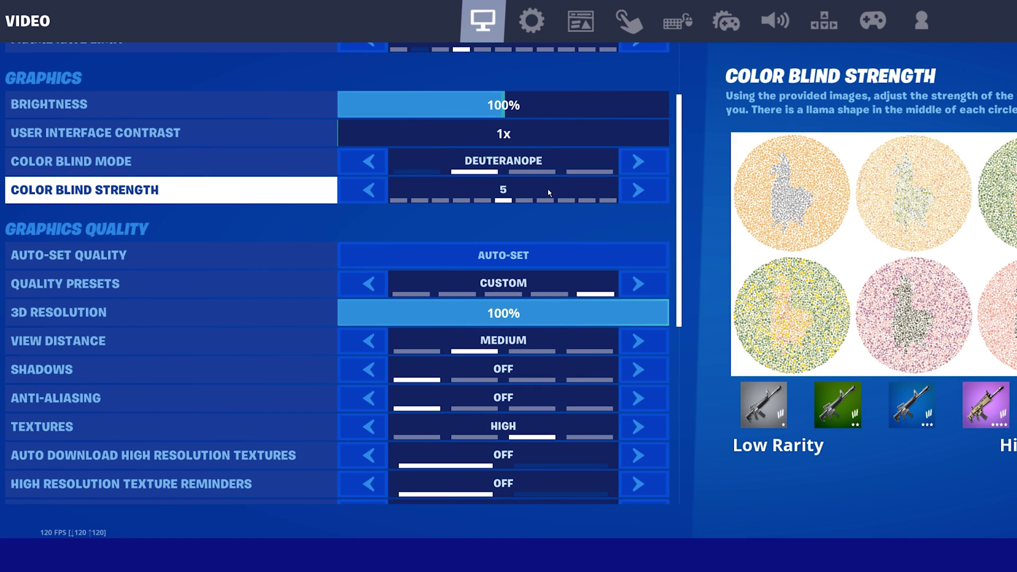
pyautogui.scroll(-2, 548, 220)
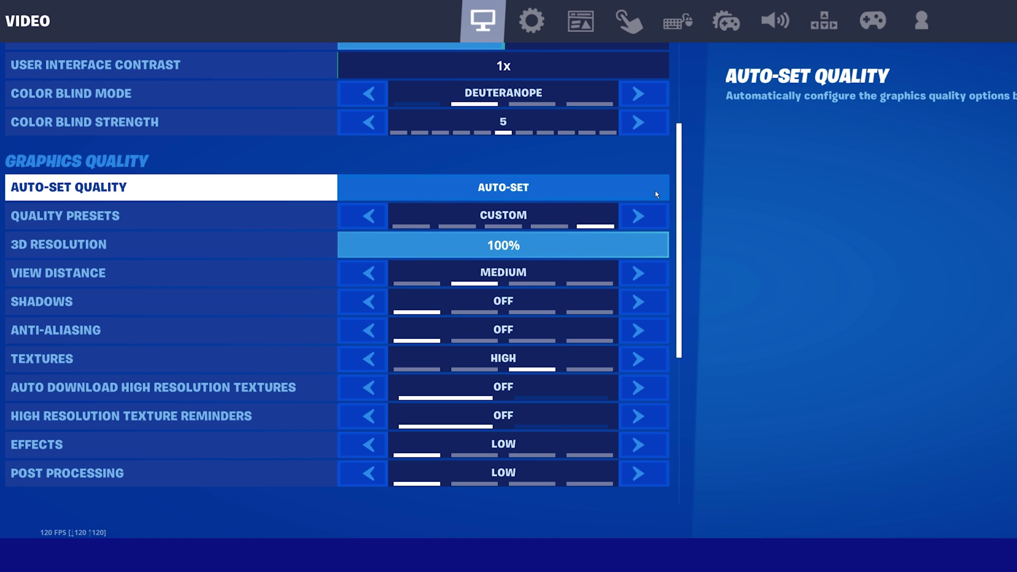
pyautogui.moveTo(680, 172); pyautogui.dragTo(680, 218)
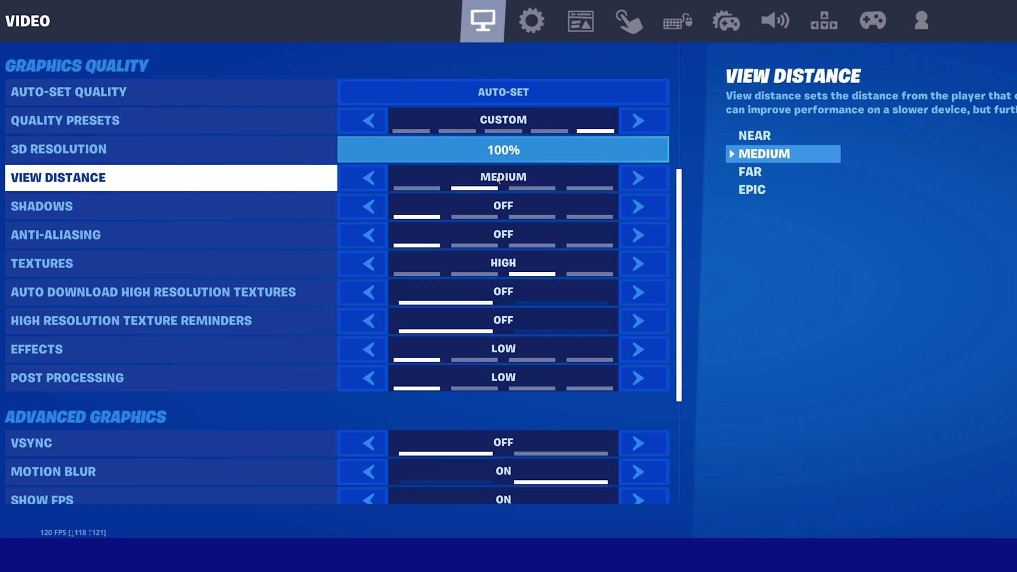
pyautogui.moveTo(648, 150); pyautogui.dragTo(693, 152)
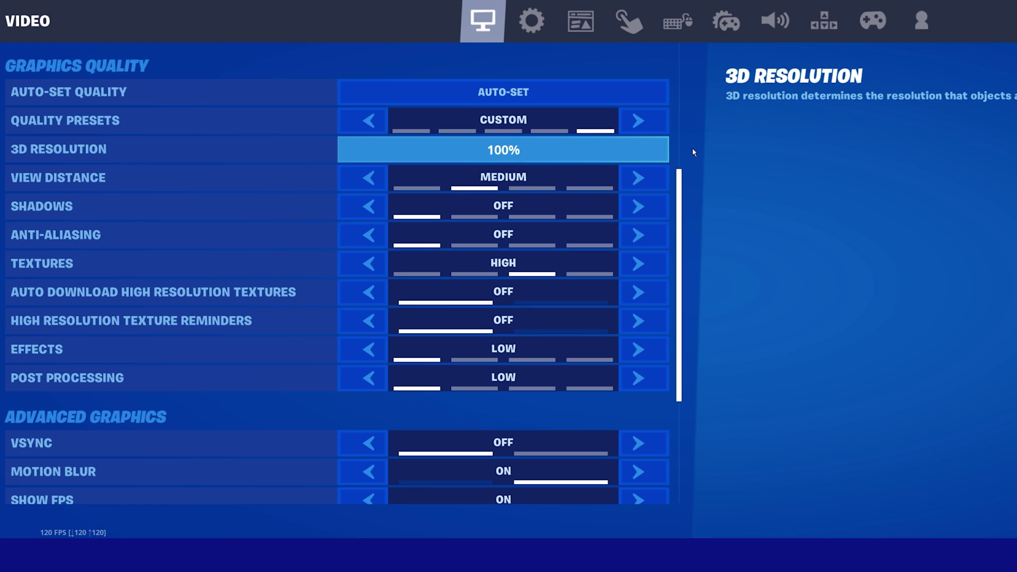
pyautogui.click(637, 177)
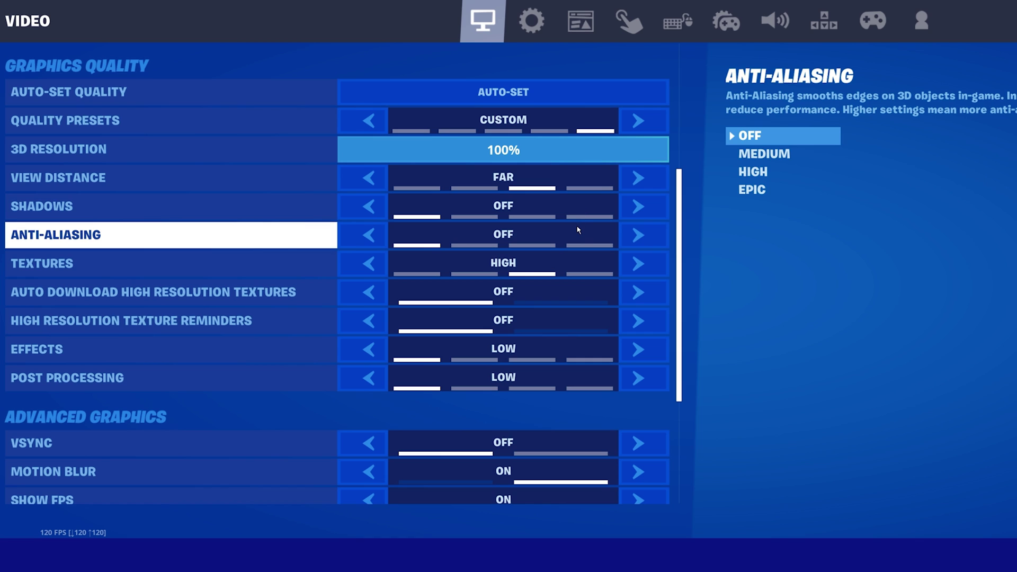
# - Set textures, effects and post processing to Medium
pyautogui.click(370, 263)
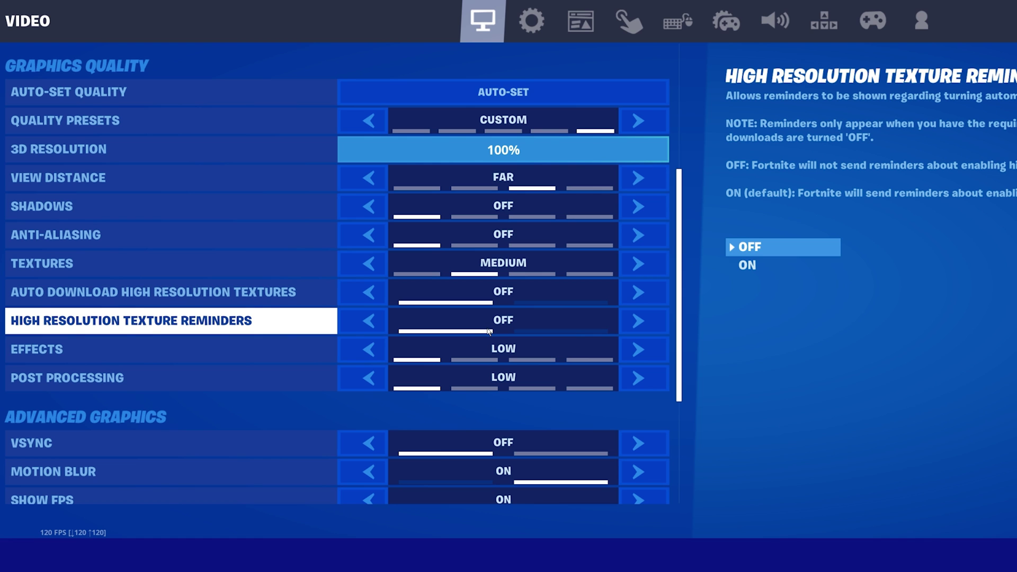
pyautogui.click(648, 356)
pyautogui.click(653, 377)
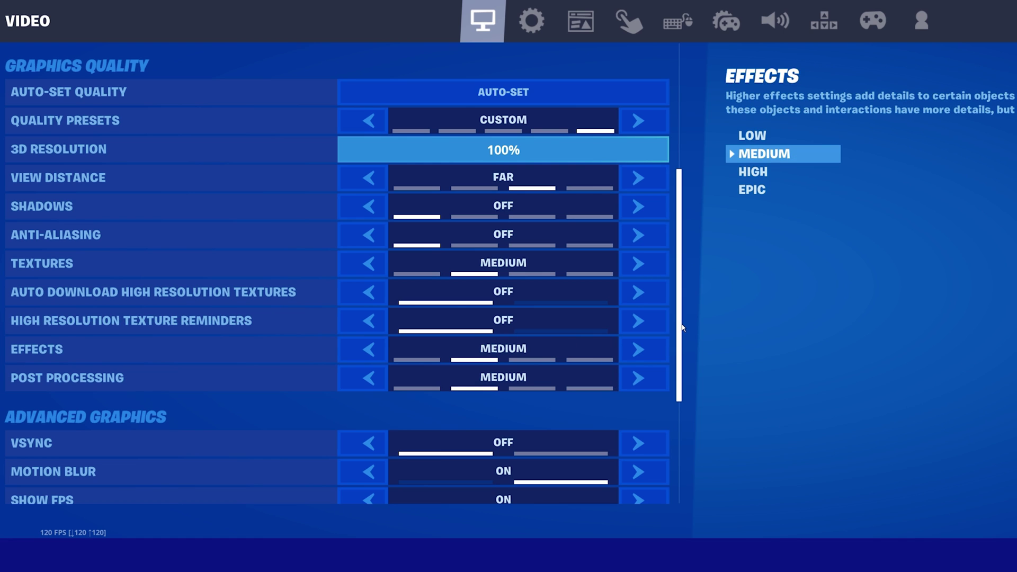
# - In the advanced graphics settings, turn motion blur off and set DLSS to Performance, with NVIDIA Reflex Low Latency set to On
pyautogui.moveTo(681, 326); pyautogui.dragTo(690, 434)
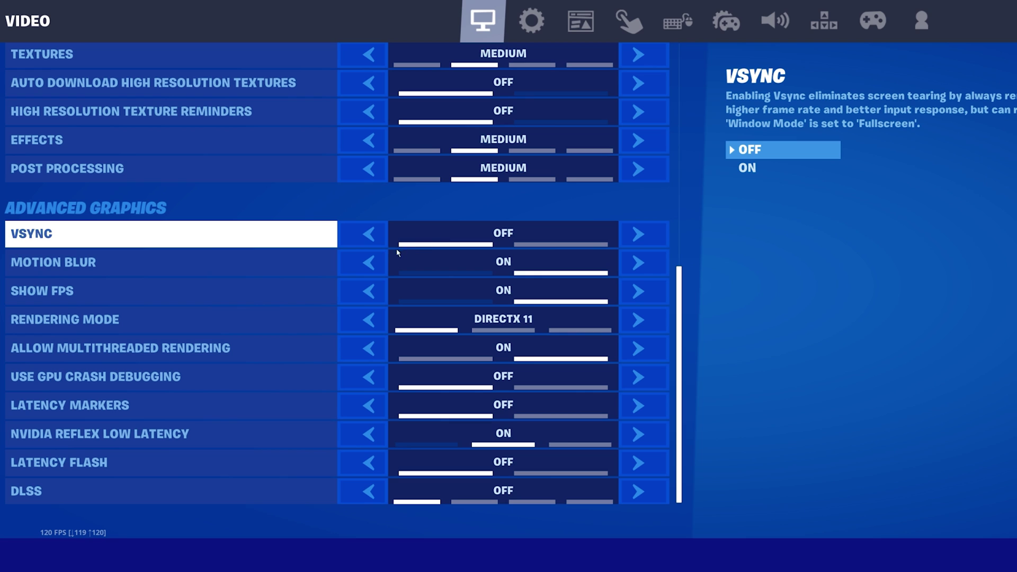
pyautogui.click(367, 262)
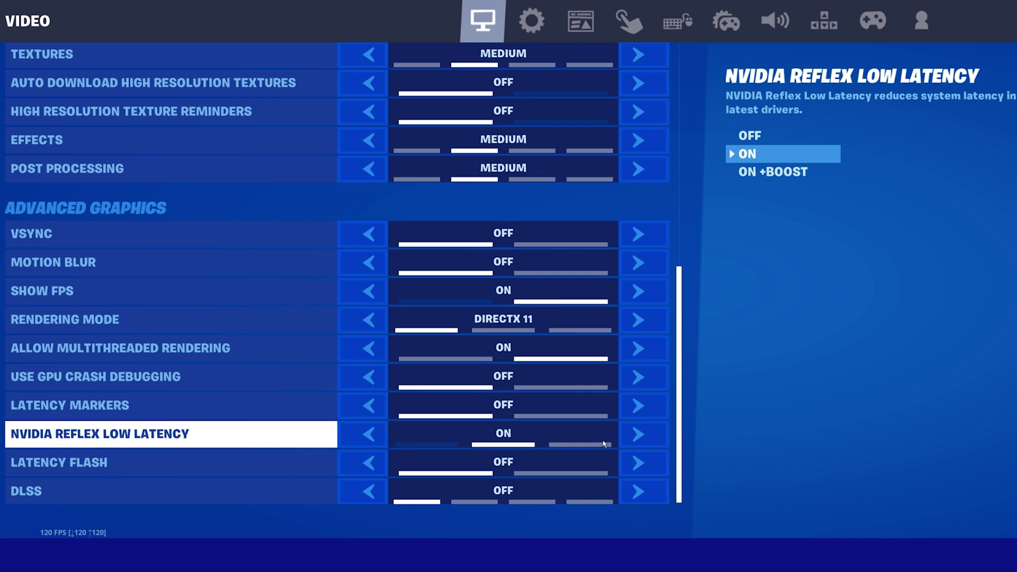
pyautogui.click(641, 439)
pyautogui.click(641, 440)
pyautogui.click(641, 440)
pyautogui.click(640, 489)
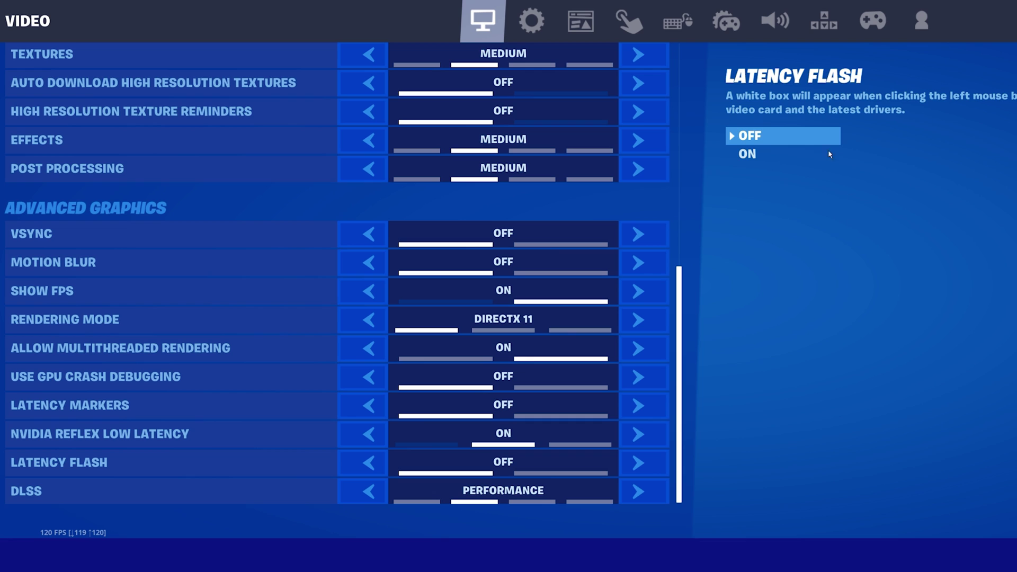
# - Try the Europe matchmaking region in the game settings and return it to Auto
pyautogui.click(532, 22)
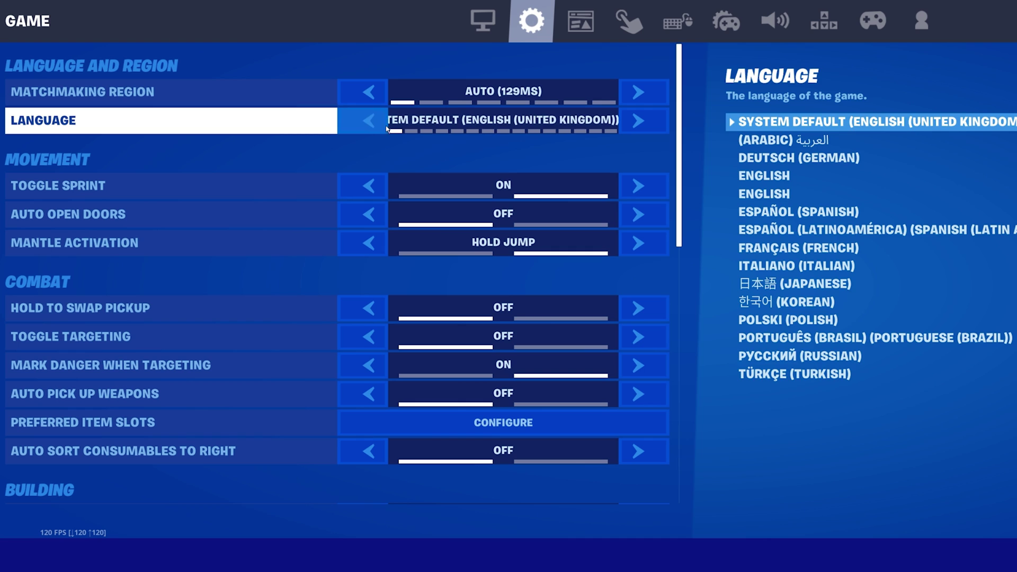
pyautogui.click(638, 92)
pyautogui.click(638, 92)
pyautogui.click(638, 93)
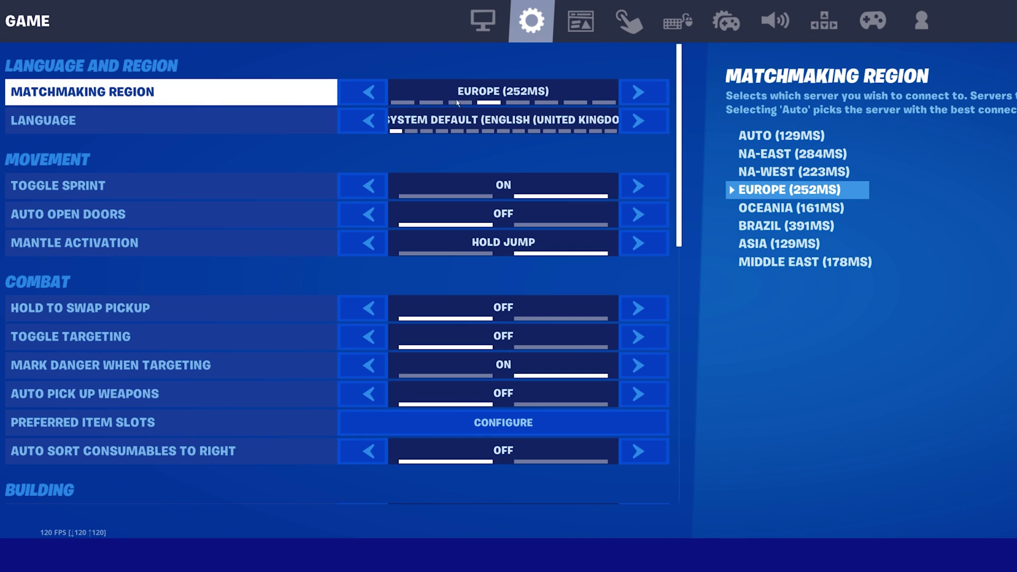
pyautogui.click(369, 92)
pyautogui.click(369, 92)
pyautogui.click(369, 92)
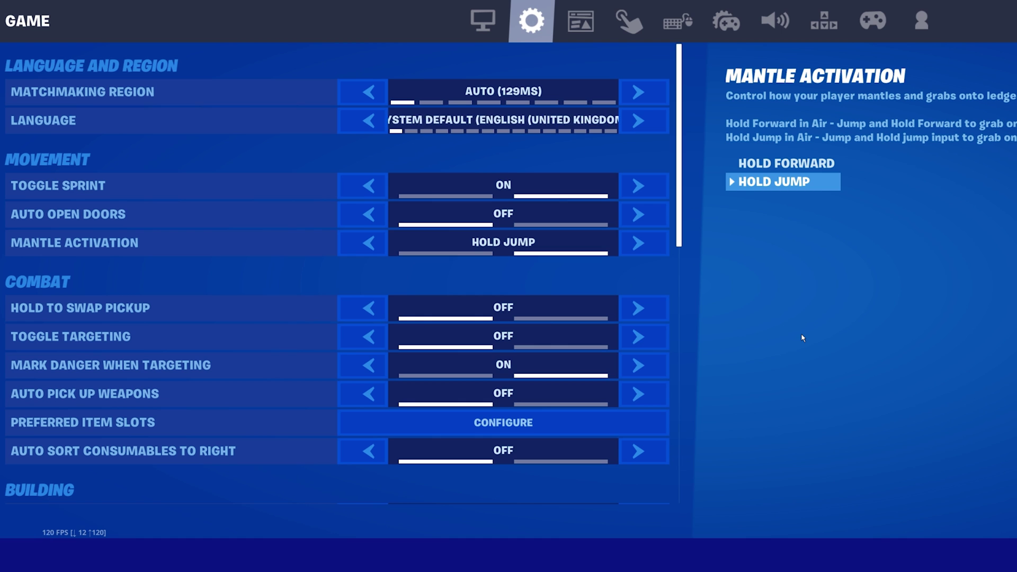
# - Leave the game settings and exit Fortnite to the desktop
pyautogui.press('Escape')
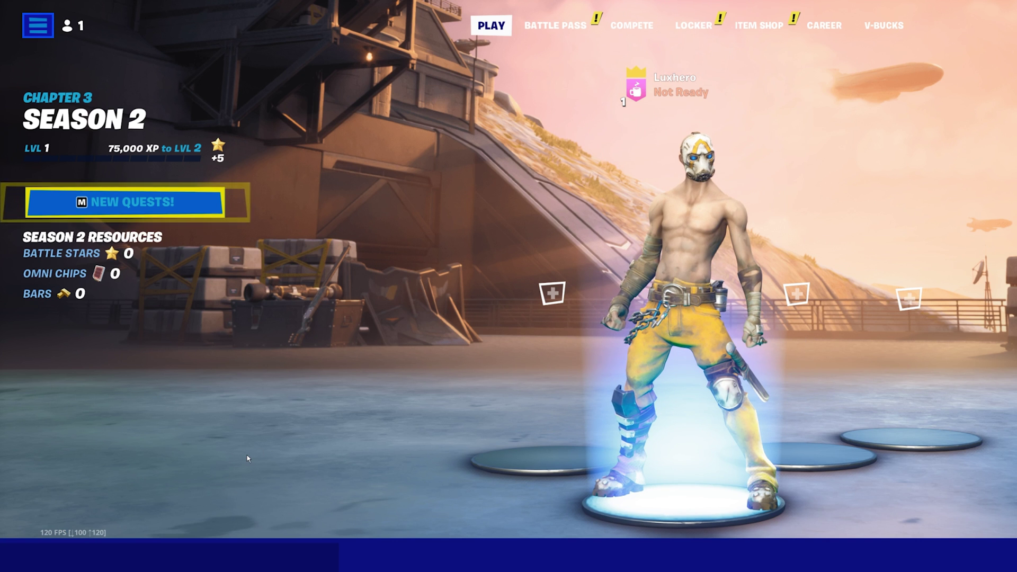
pyautogui.click(38, 25)
pyautogui.click(40, 541)
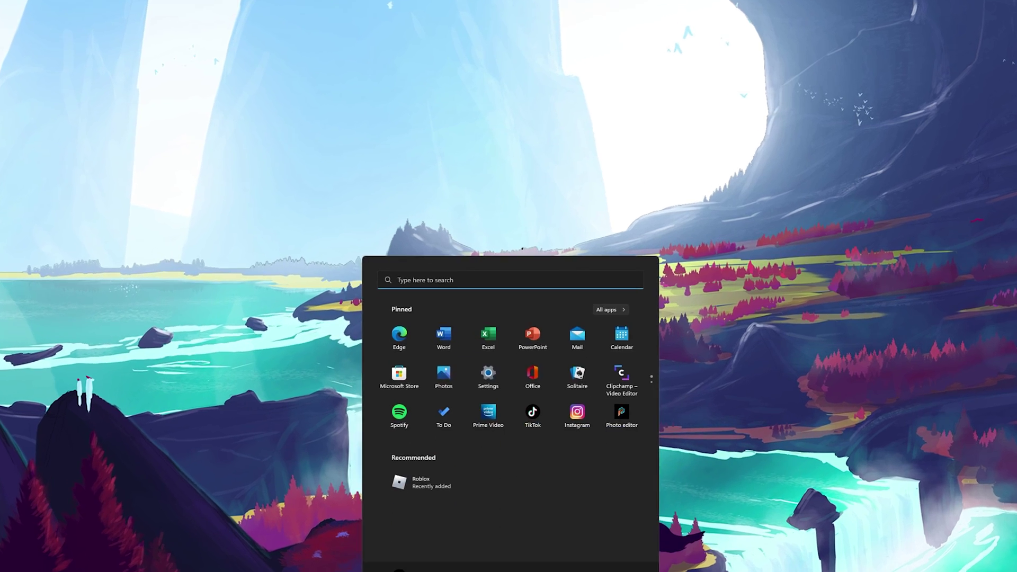
# - Switch to Windows Settings and check the Captures recording preferences and the Game Mode option for gaming
pyautogui.write('set')
pyautogui.press('Return')
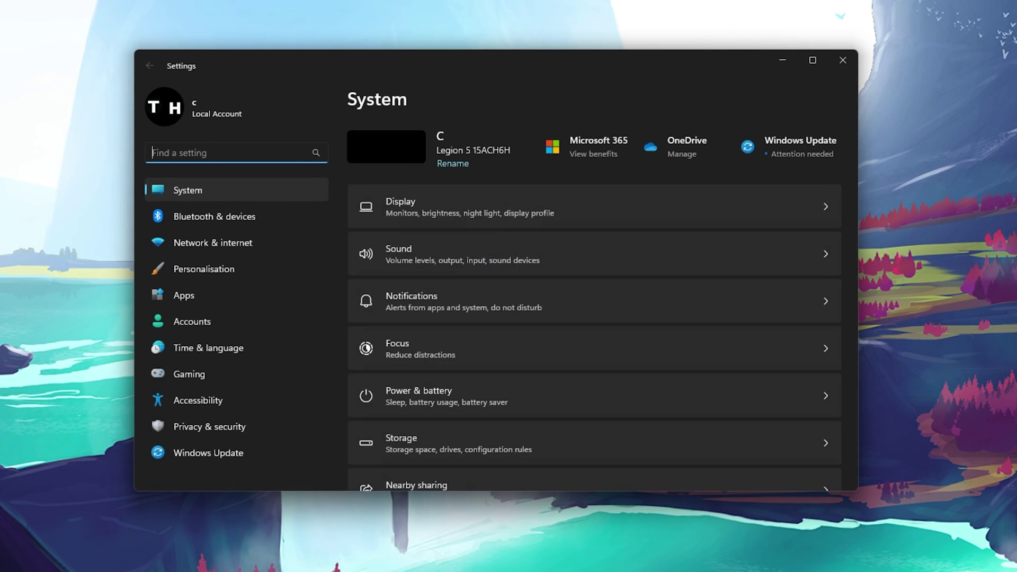
pyautogui.click(230, 375)
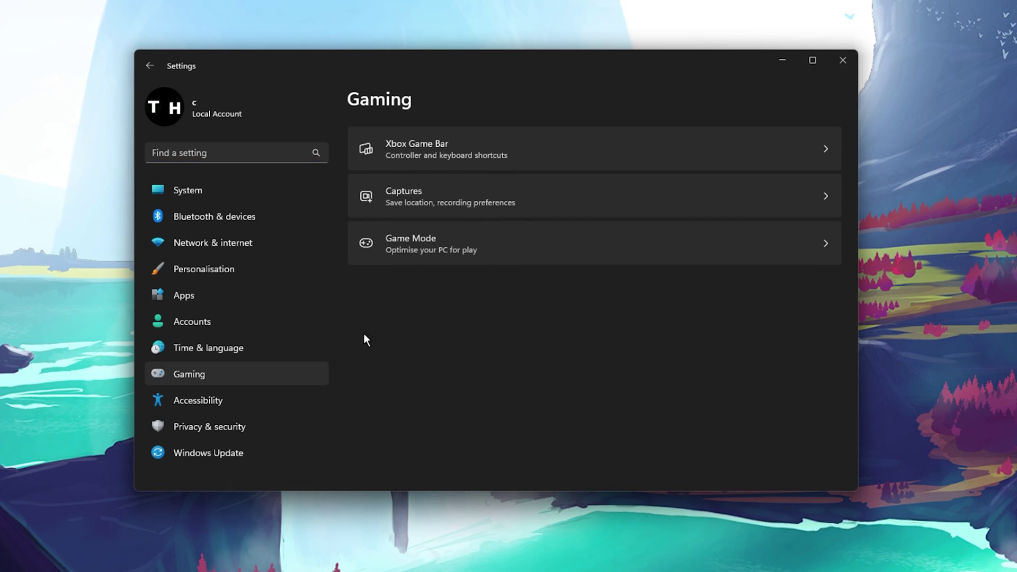
pyautogui.click(433, 211)
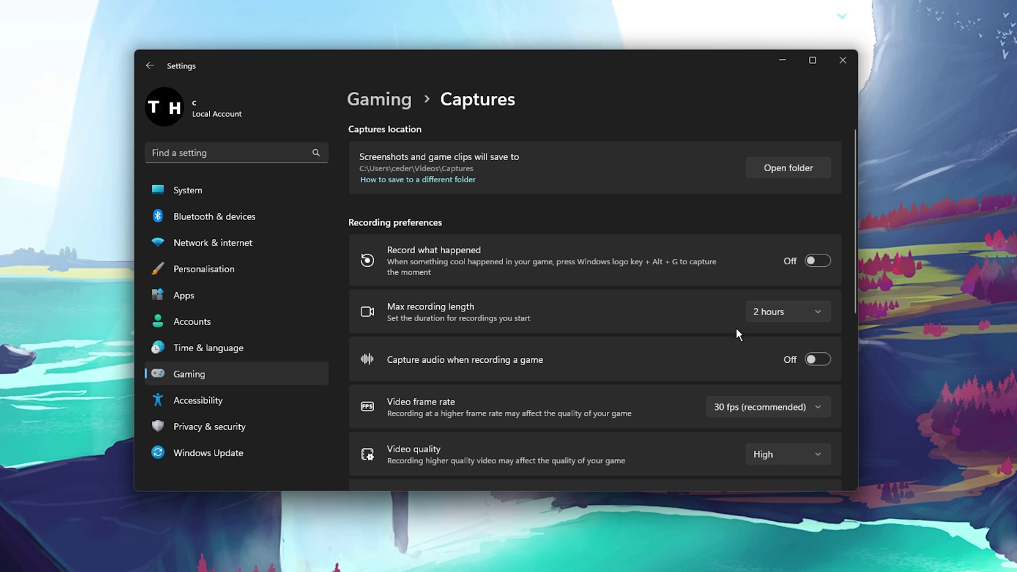
pyautogui.hotkey('alt', 'Left')
pyautogui.click(548, 256)
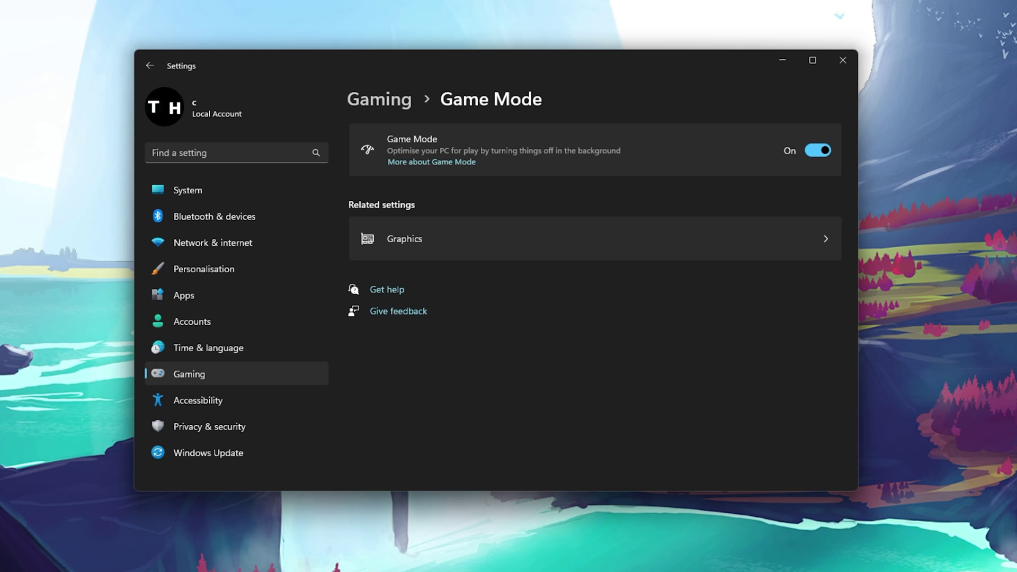
# - Open the Windows graphics settings and browse the Windows-SSD (C:) drive for a desktop app to add
pyautogui.click(678, 230)
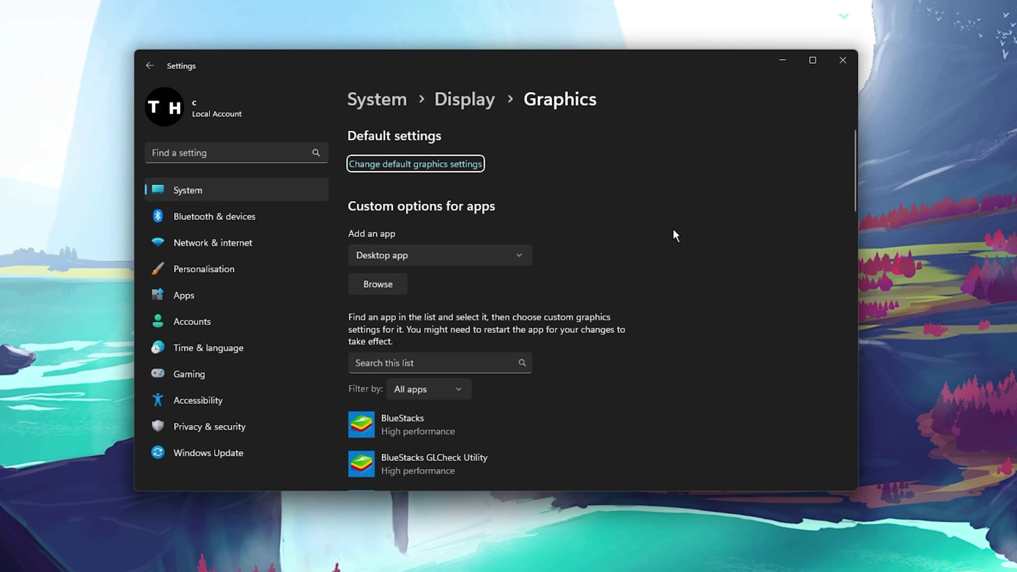
pyautogui.click(389, 283)
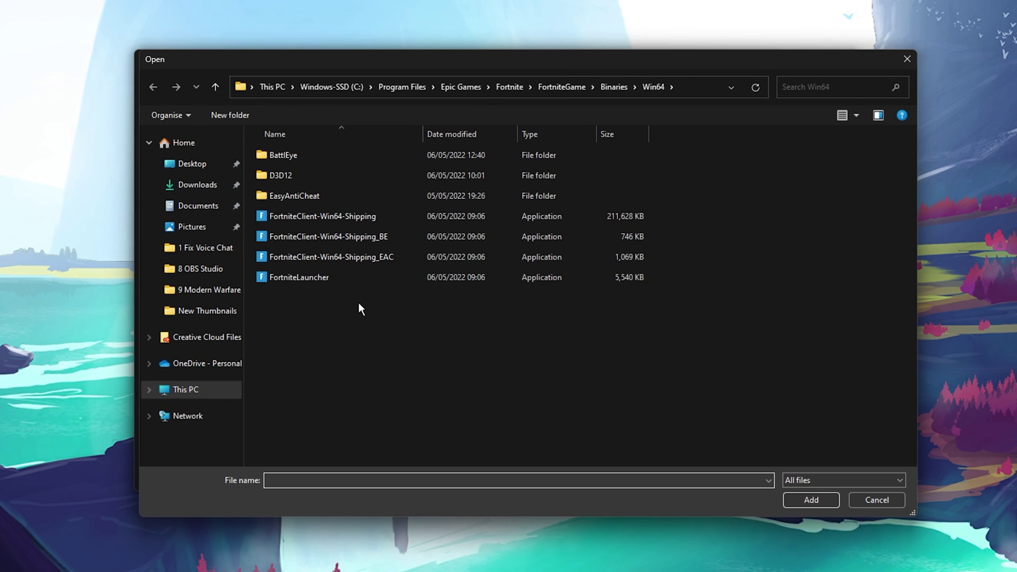
pyautogui.click(324, 87)
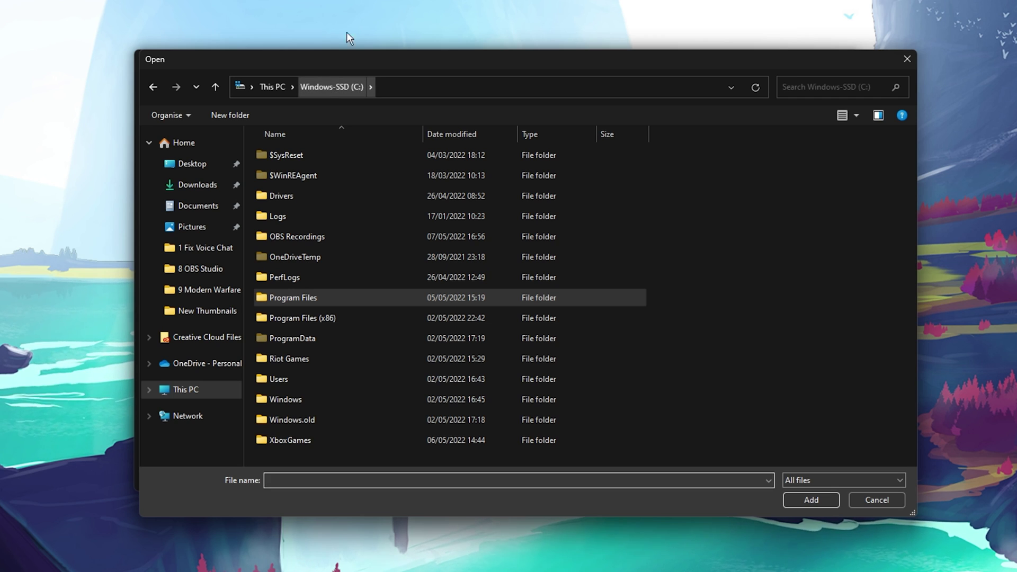
pyautogui.hotkey('alt', 'Tab')
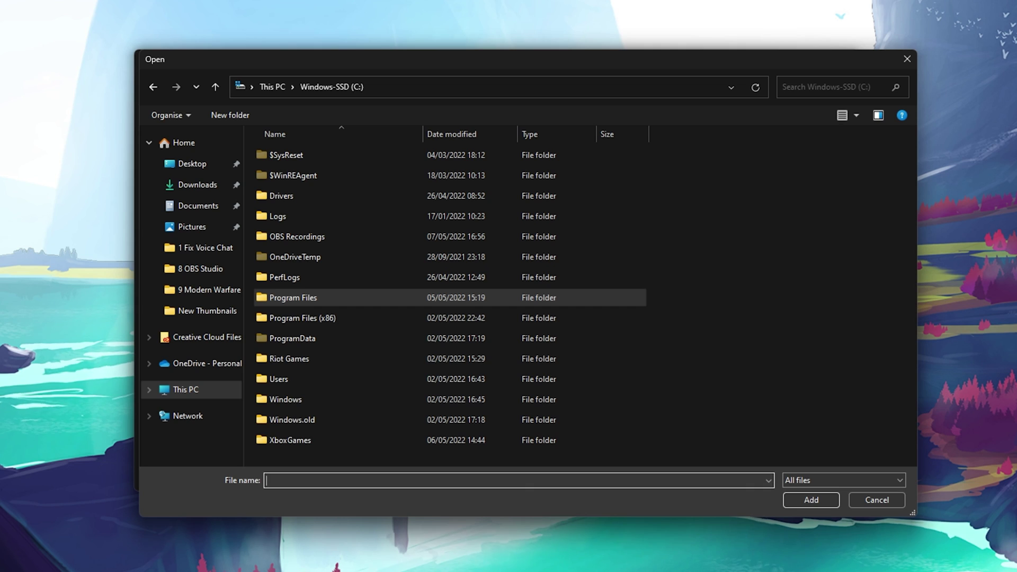
# - Add FortniteClient-Win64-Shipping from Program Files\Epic Games\Fortnite\FortniteGame\Binaries\Win64 to the apps with custom graphics options
pyautogui.doubleClick(358, 297)
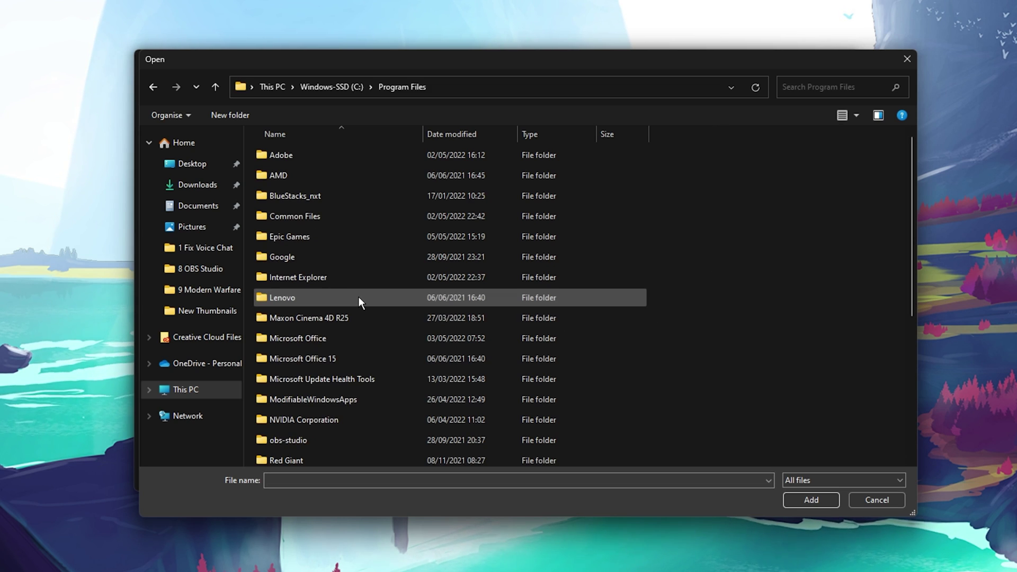
pyautogui.doubleClick(347, 236)
pyautogui.doubleClick(356, 158)
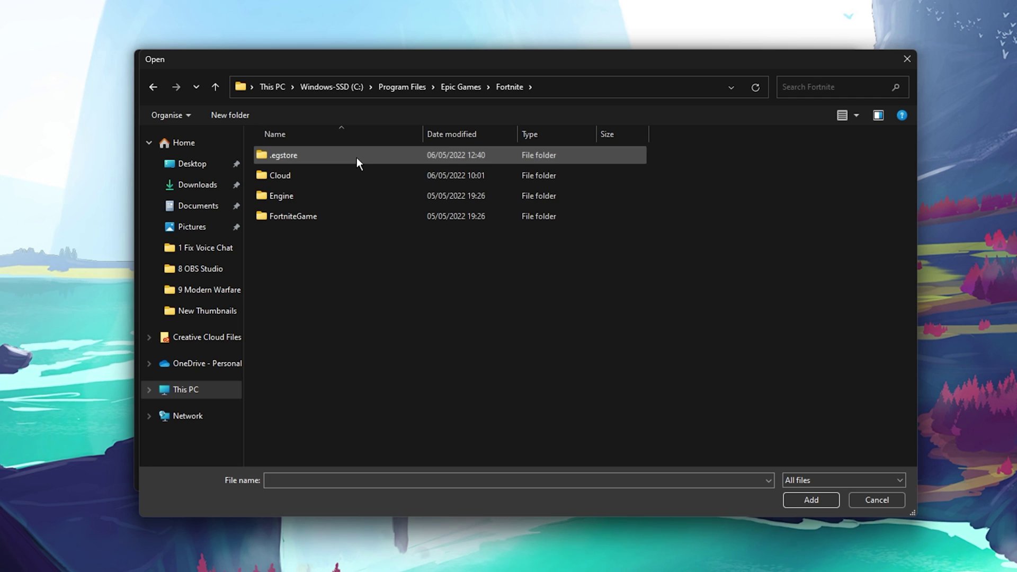
pyautogui.doubleClick(347, 215)
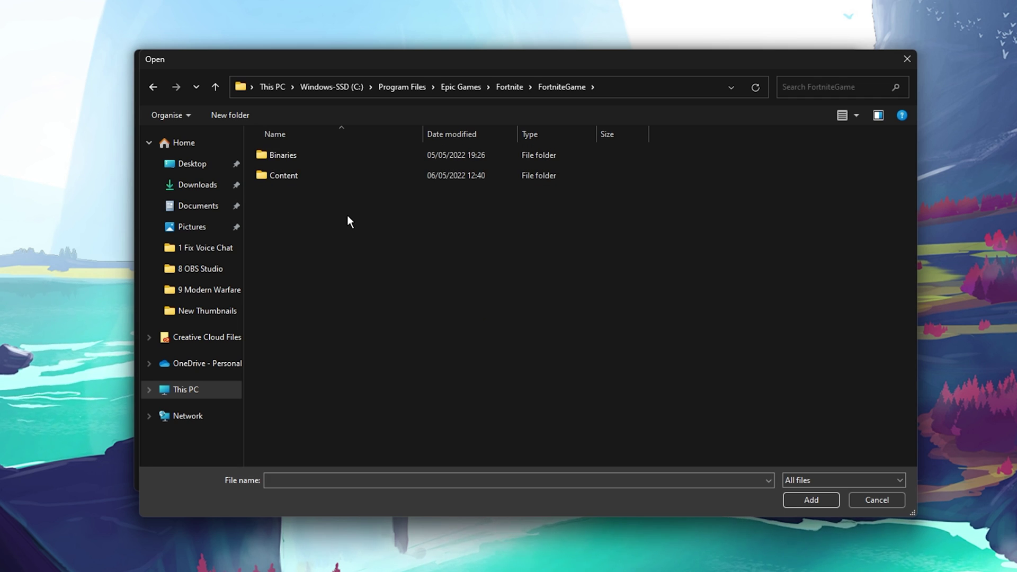
pyautogui.doubleClick(345, 155)
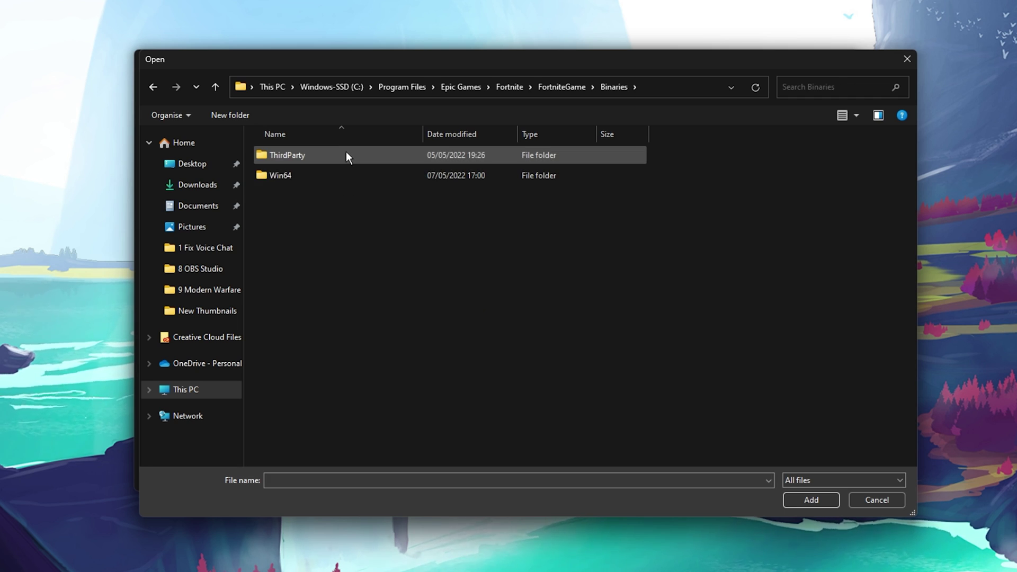
pyautogui.doubleClick(341, 175)
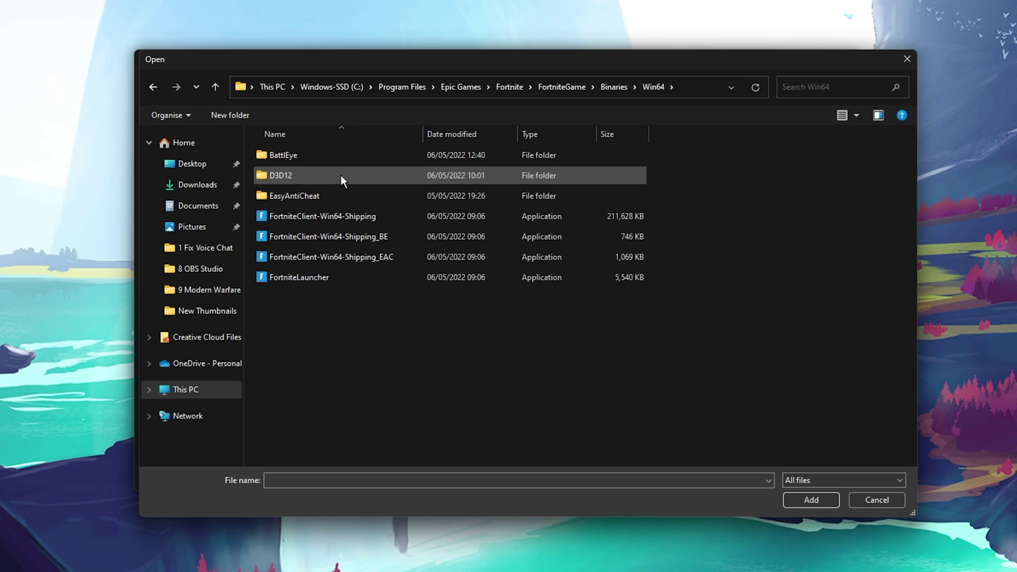
pyautogui.click(335, 215)
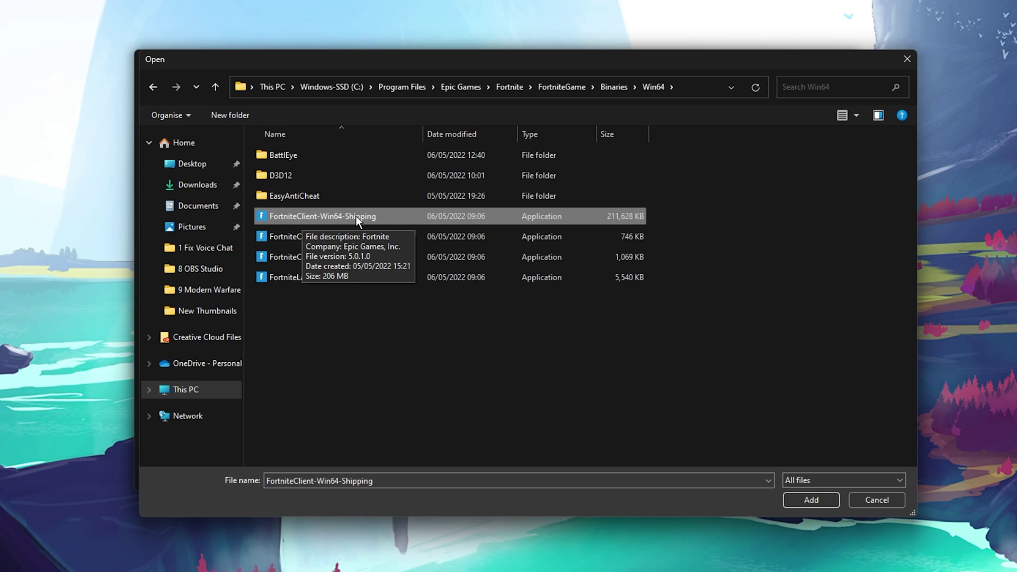
pyautogui.click(825, 503)
# - Set Fortnite's graphics preference to High performance and save it
pyautogui.scroll(-5, 666, 367)
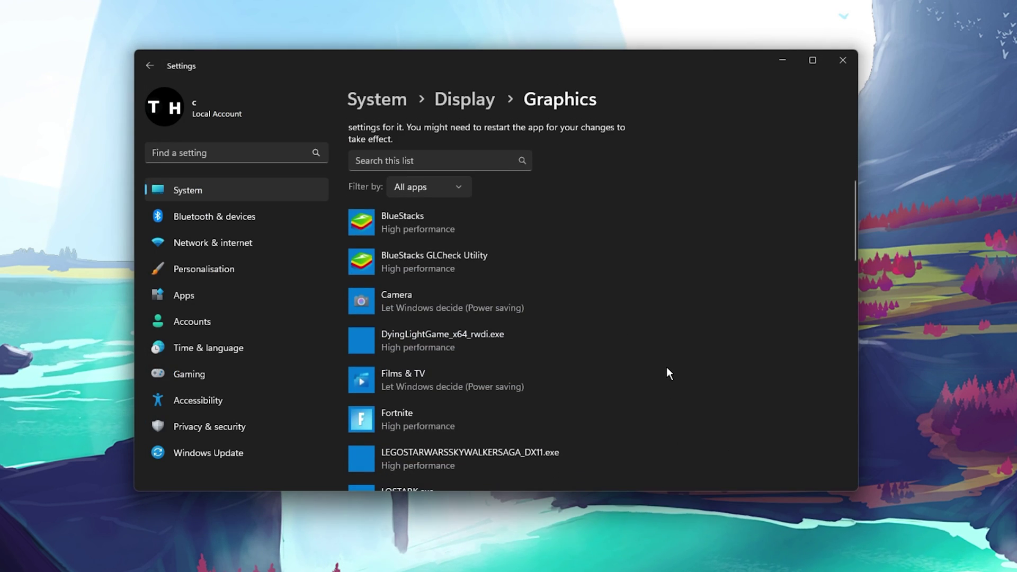
pyautogui.click(444, 353)
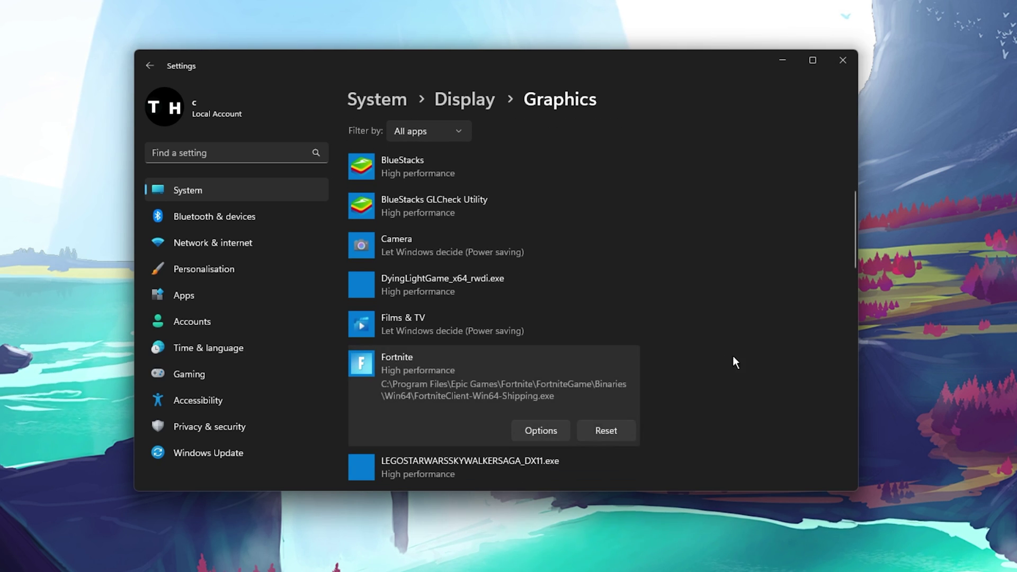
pyautogui.scroll(-3, 744, 357)
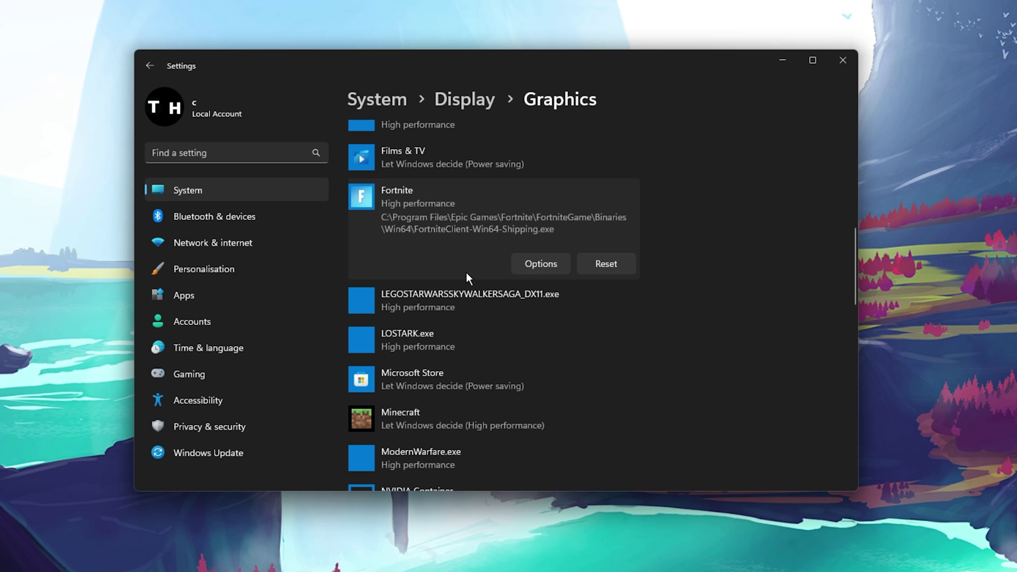
pyautogui.click(530, 263)
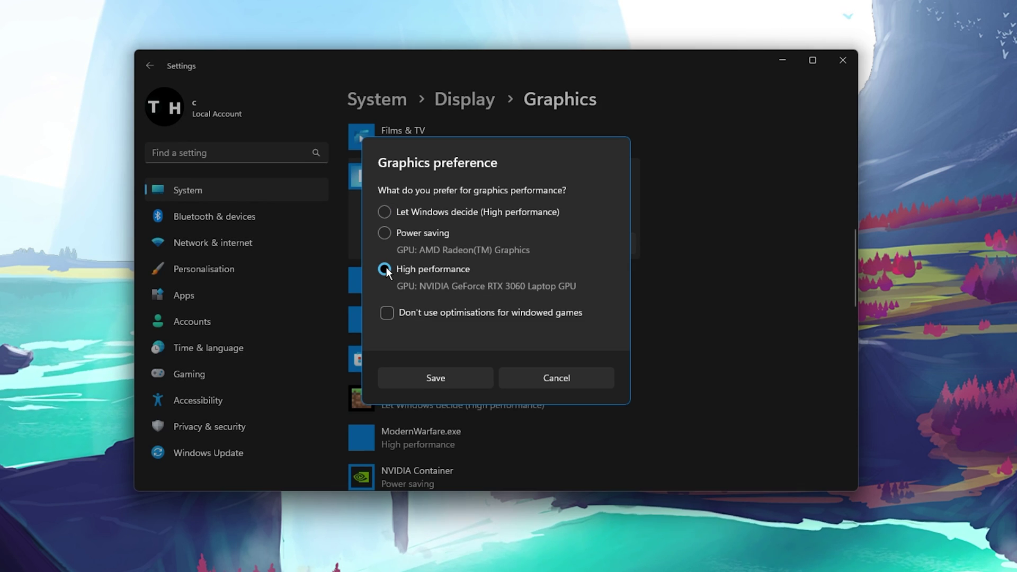
pyautogui.click(426, 376)
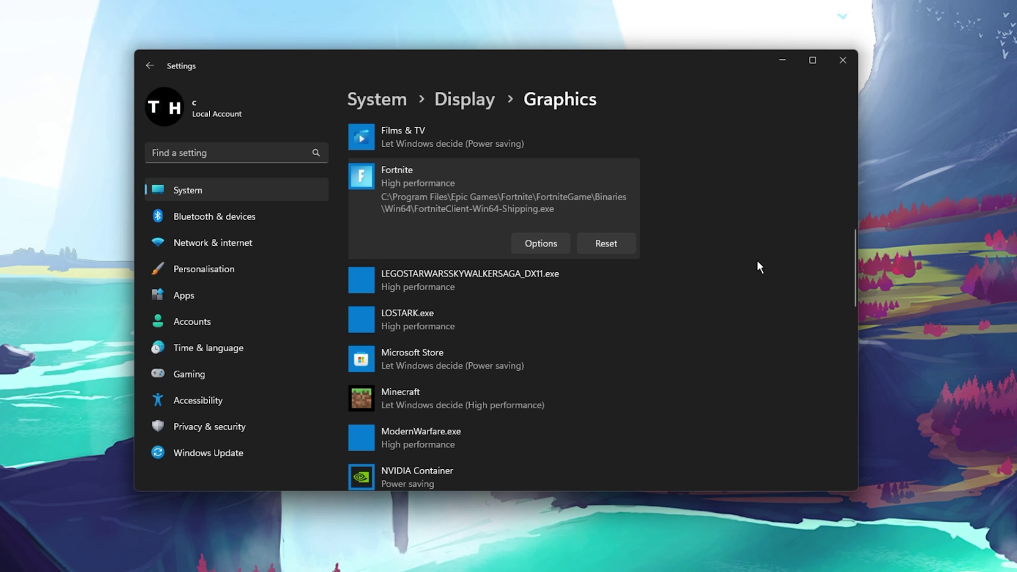
# - Review which apps are allowed to start at sign-in and go to Windows Update
pyautogui.click(218, 305)
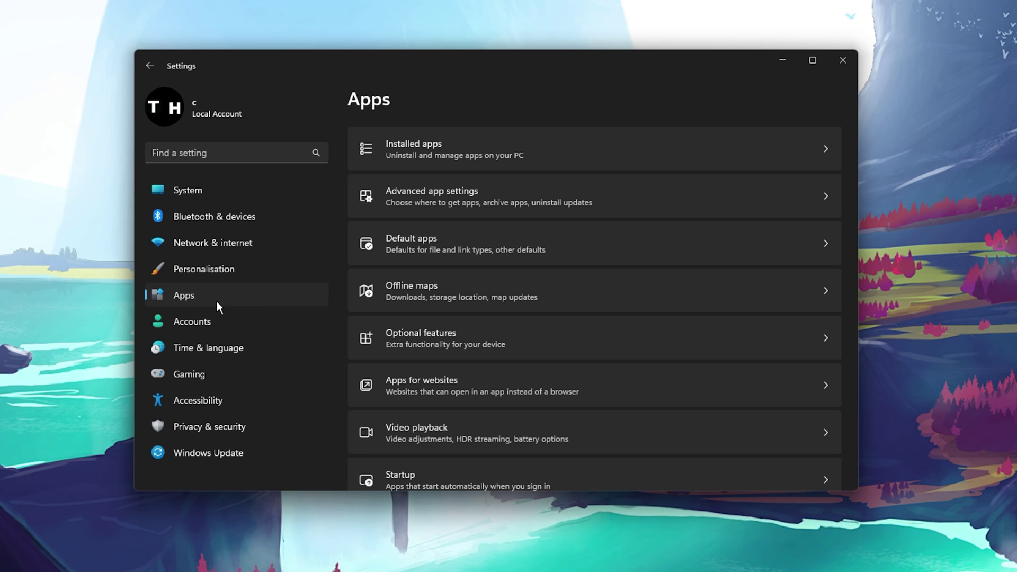
pyautogui.scroll(-1, 369, 297)
pyautogui.click(389, 437)
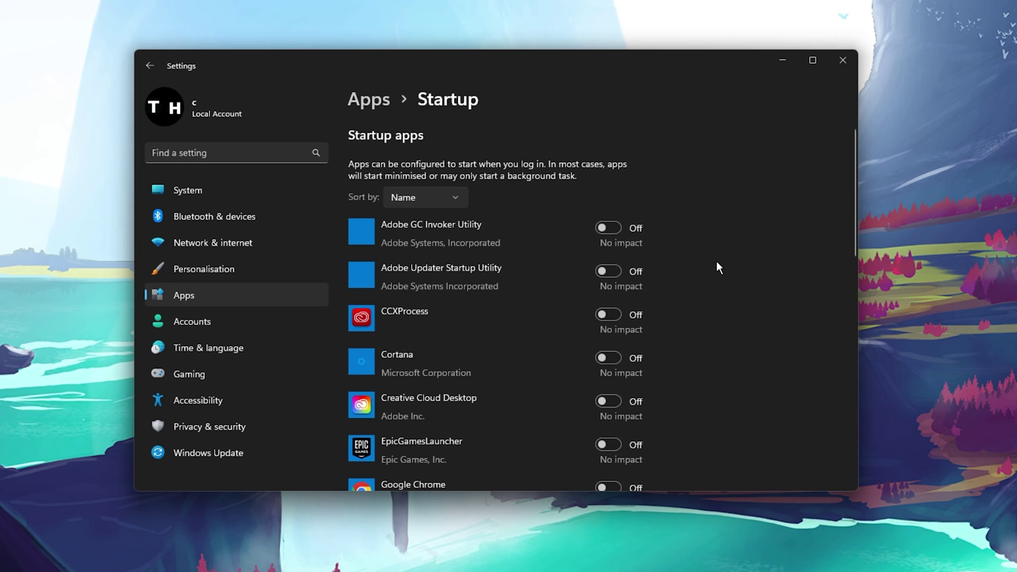
pyautogui.scroll(-3, 716, 262)
pyautogui.scroll(-2, 716, 261)
pyautogui.scroll(-1, 716, 261)
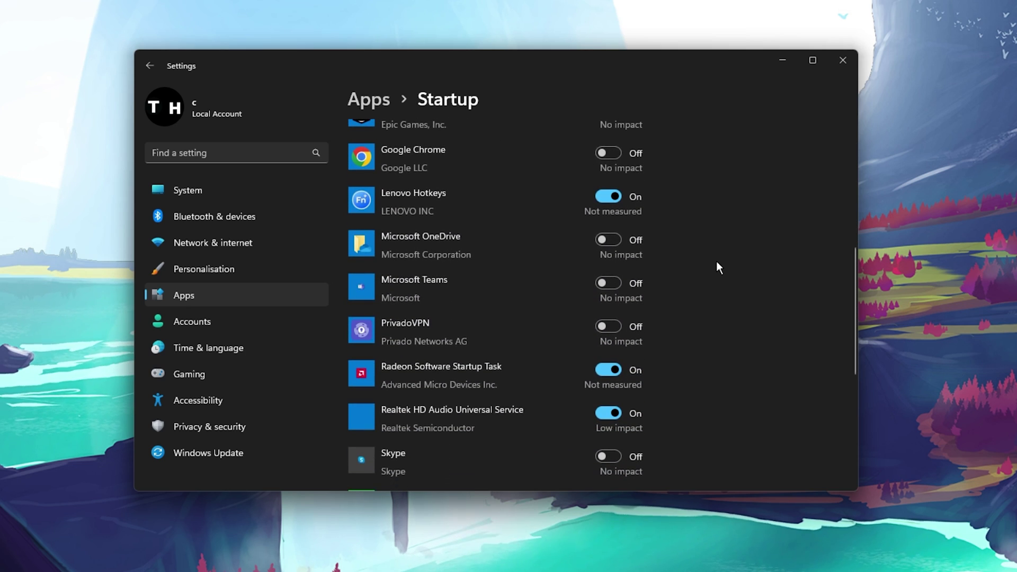
pyautogui.scroll(-1, 716, 262)
pyautogui.scroll(-3, 717, 261)
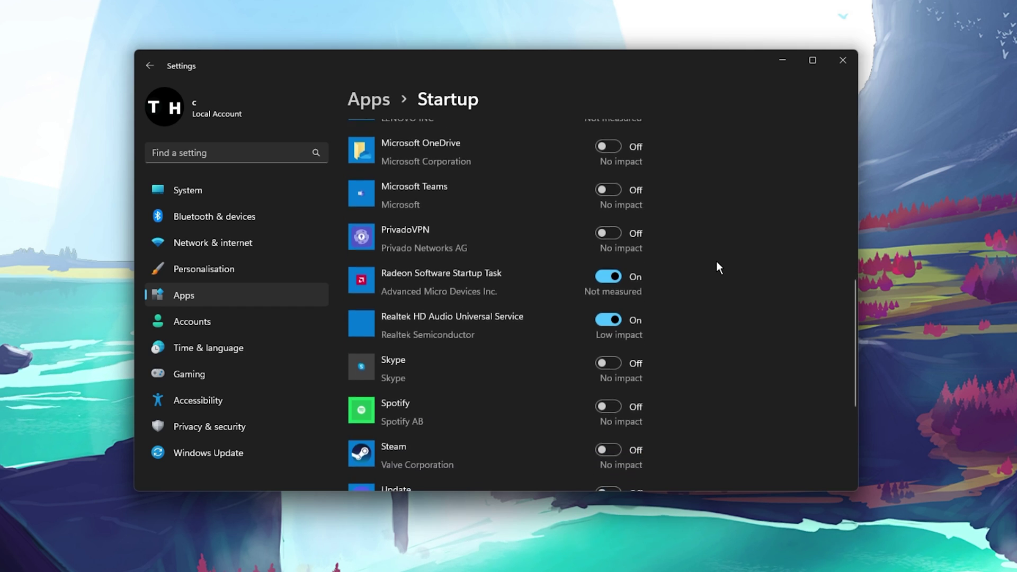
pyautogui.scroll(-2, 716, 261)
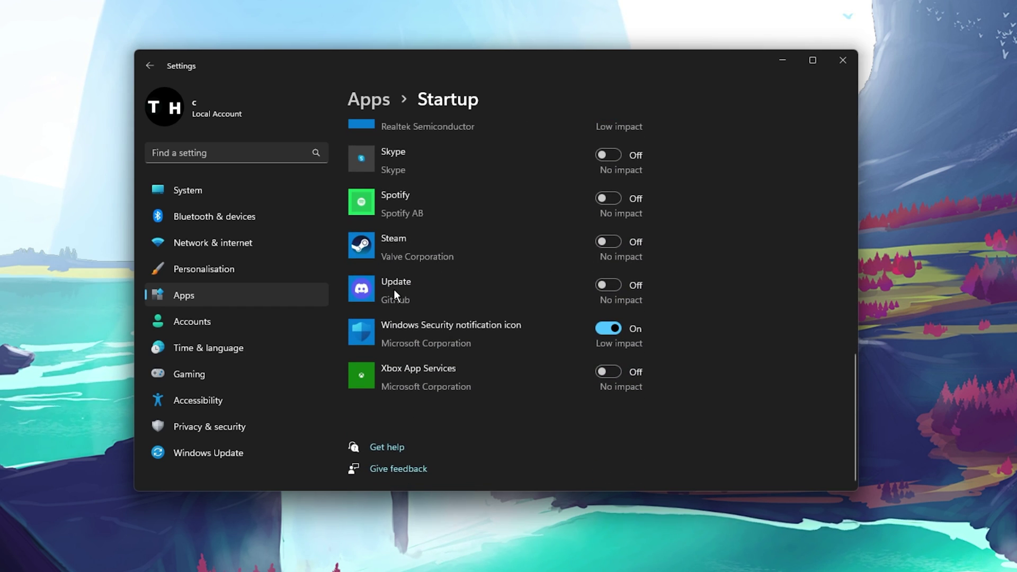
pyautogui.click(241, 452)
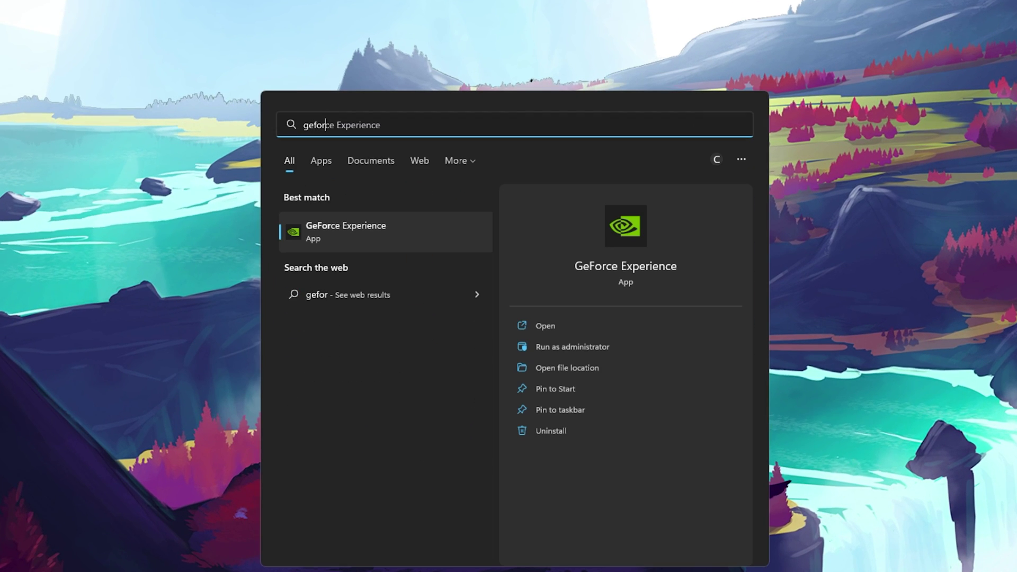
# - Launch GeForce Experience, and also search Windows for AMD Radeon Software and launch it
pyautogui.press('Return')
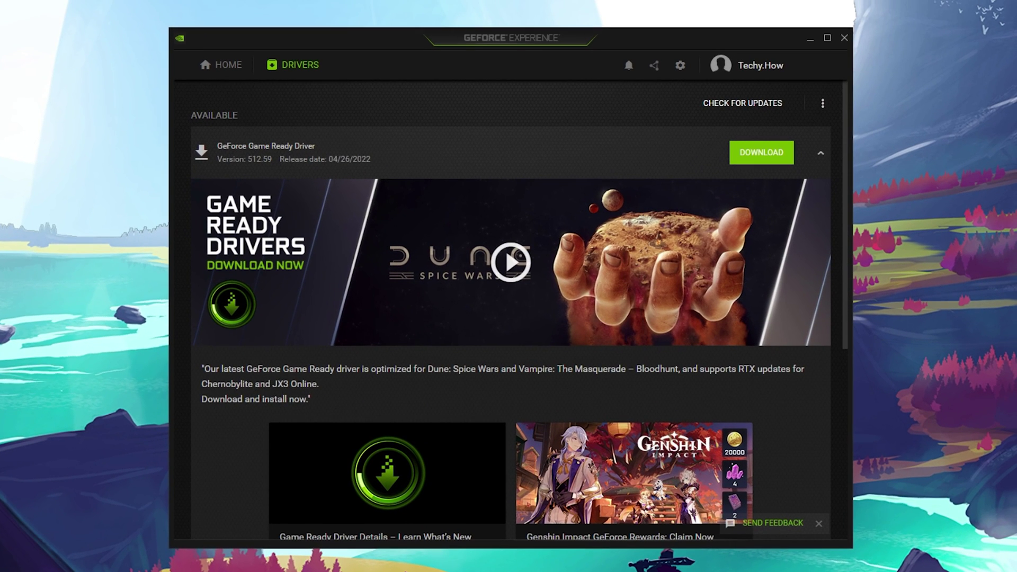
pyautogui.press('super')
pyautogui.write('amd us')
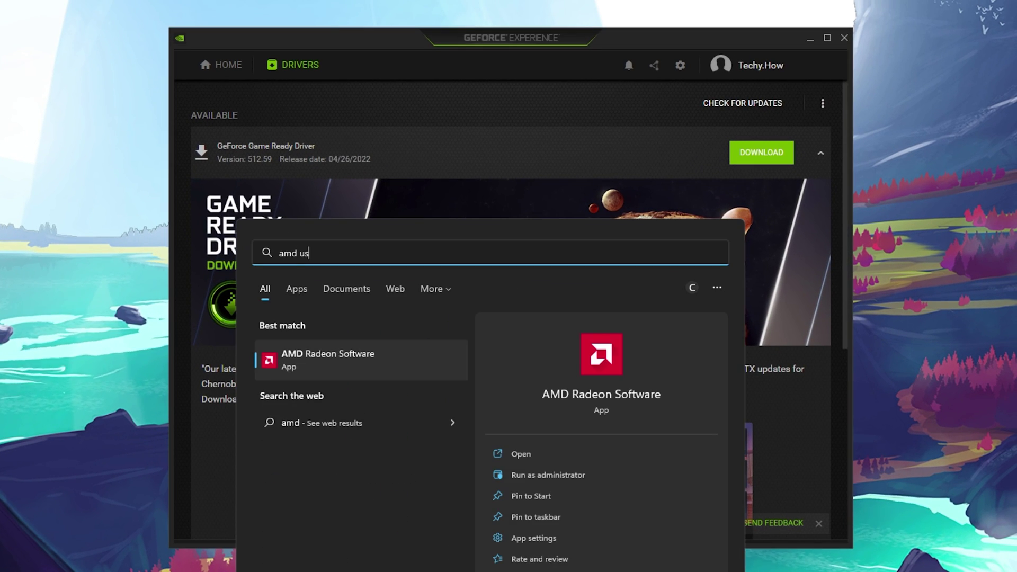
pyautogui.write('e')
pyautogui.press('BackSpace')
pyautogui.press('BackSpace')
pyautogui.press('BackSpace')
pyautogui.write('radeon Software')
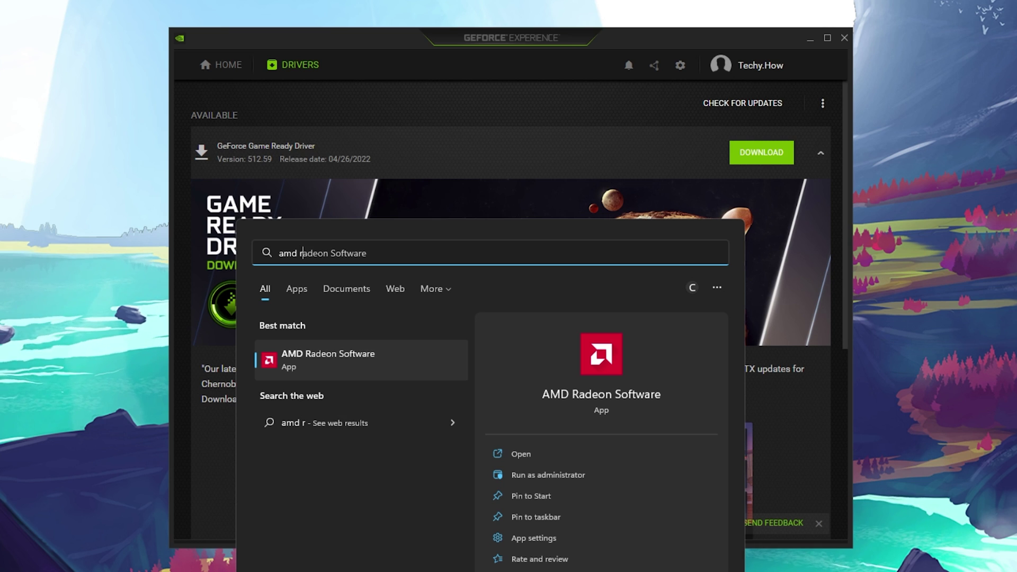
pyautogui.press('Return')
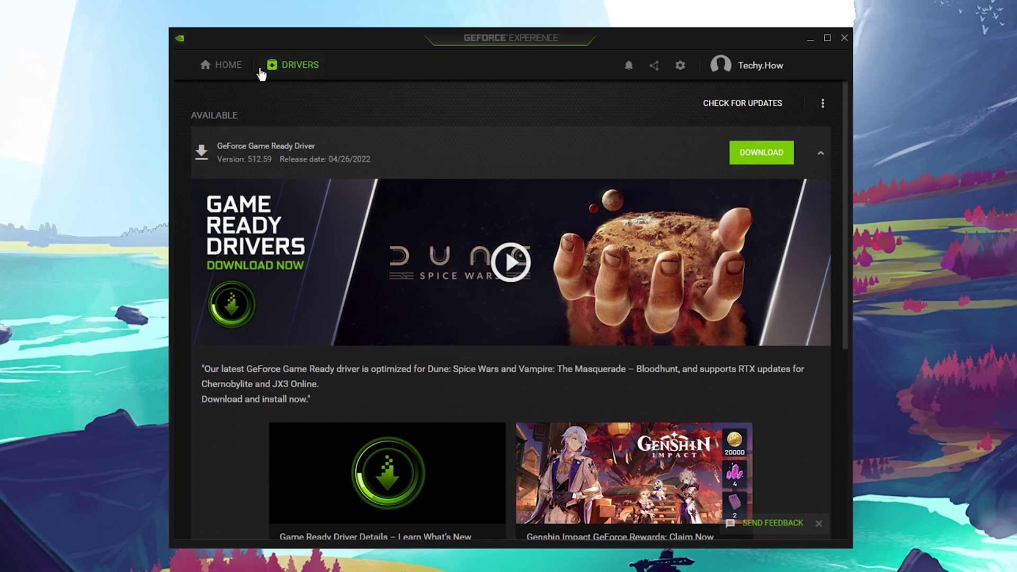
# - In GeForce Experience, open Fortnite's details and compare its current settings with the optimal ones
pyautogui.click(234, 66)
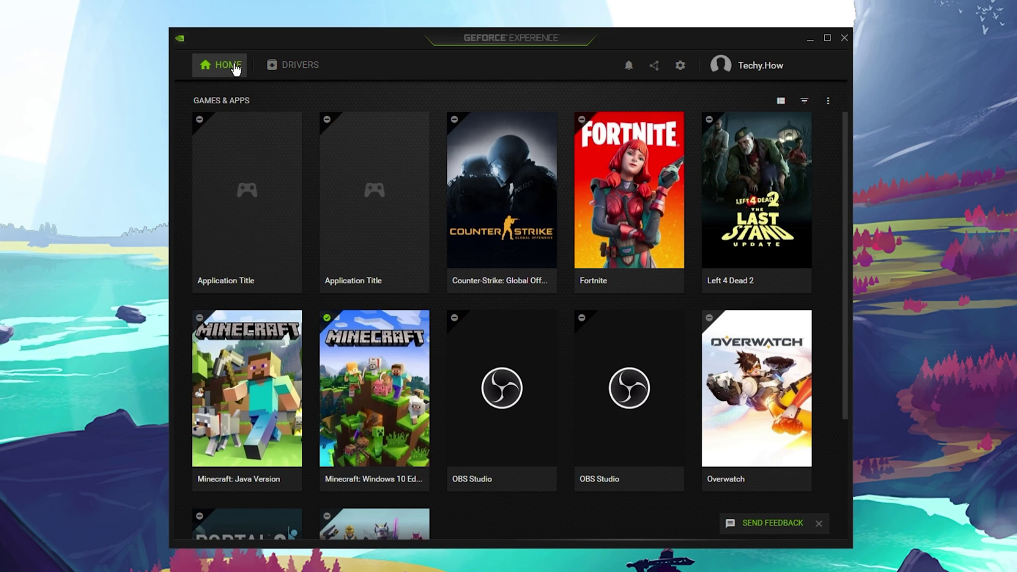
pyautogui.click(638, 213)
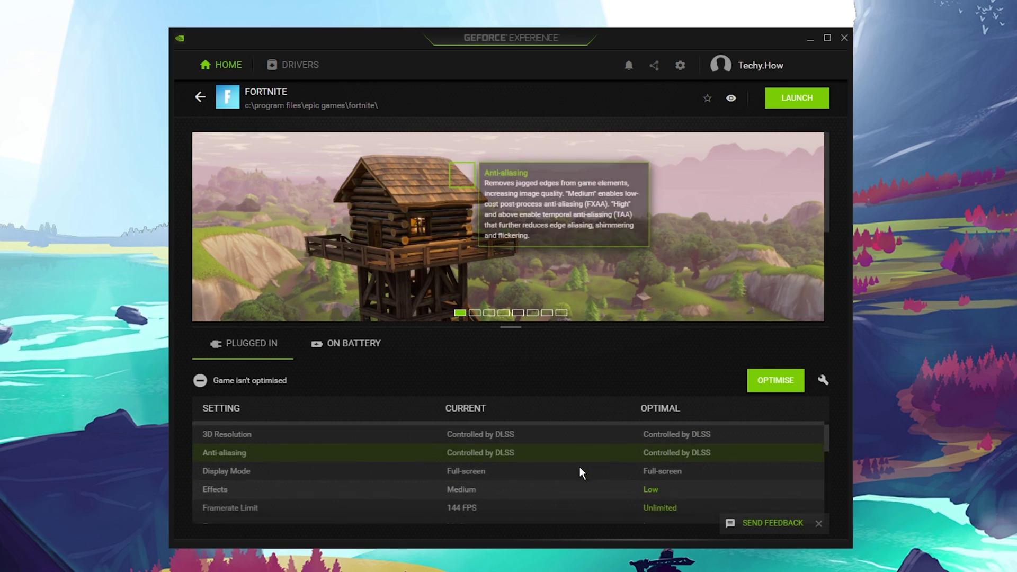
pyautogui.scroll(-3, 577, 464)
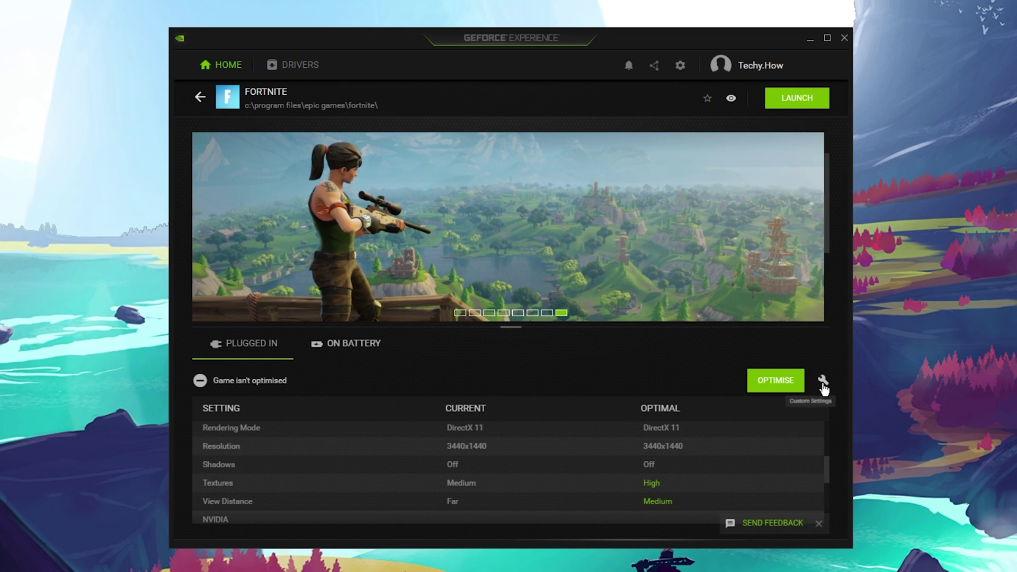
# - Try shifting Fortnite's custom optimisation fully to Performance and leave the custom settings without applying them
pyautogui.click(823, 380)
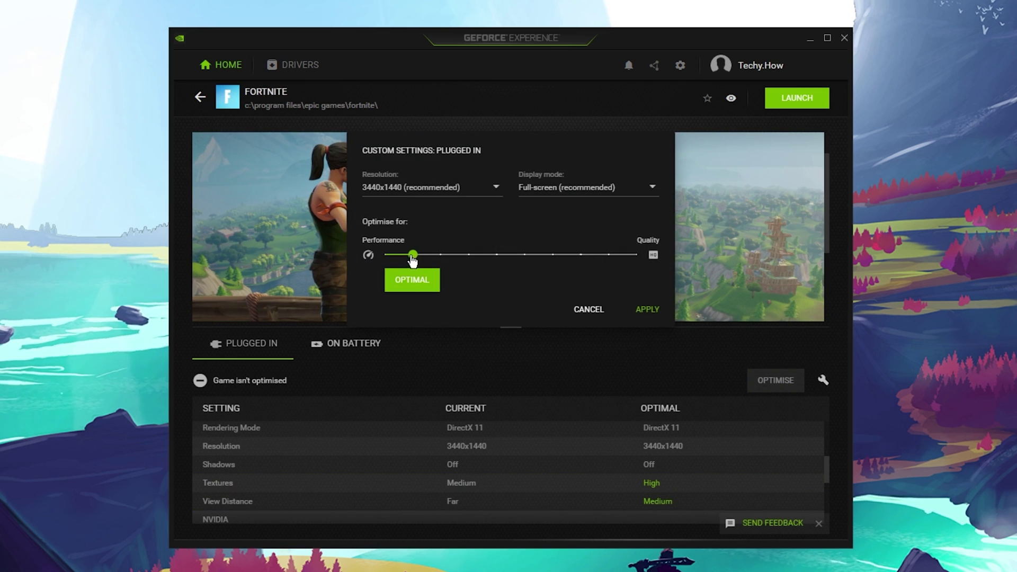
pyautogui.moveTo(413, 255); pyautogui.dragTo(382, 255)
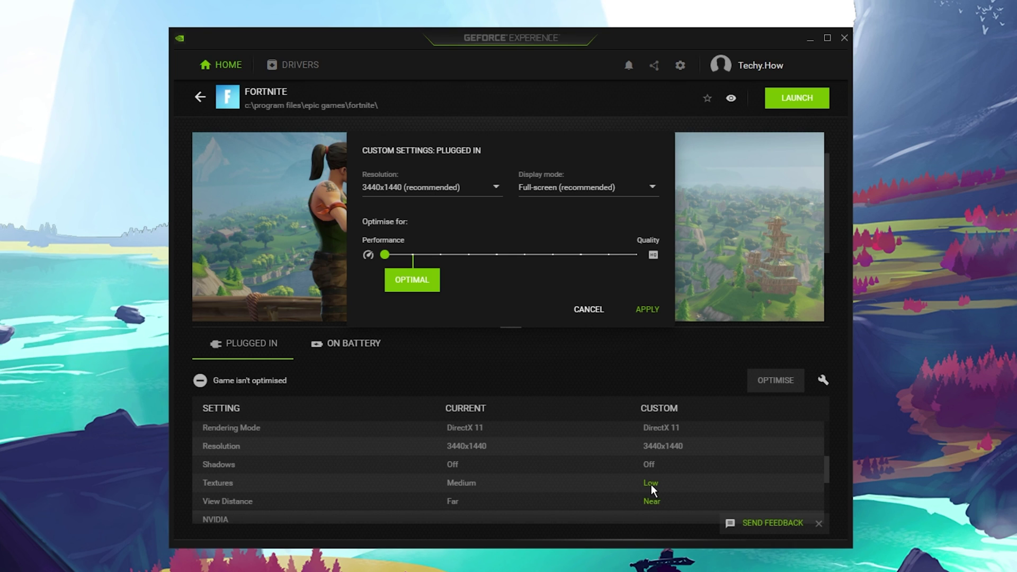
pyautogui.click(589, 313)
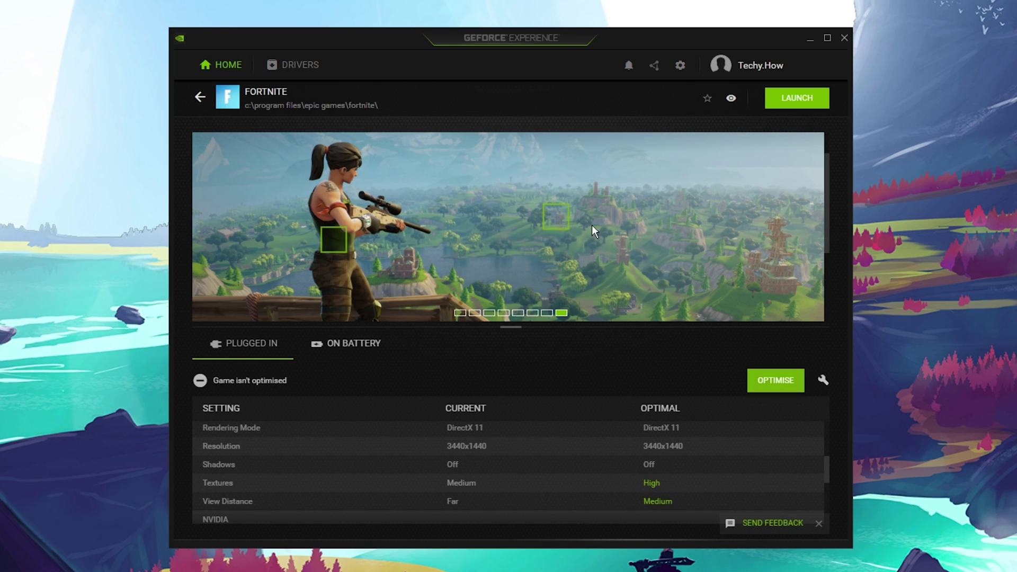
# - Open the general settings of GeForce Experience and examine the image scaling options
pyautogui.click(680, 65)
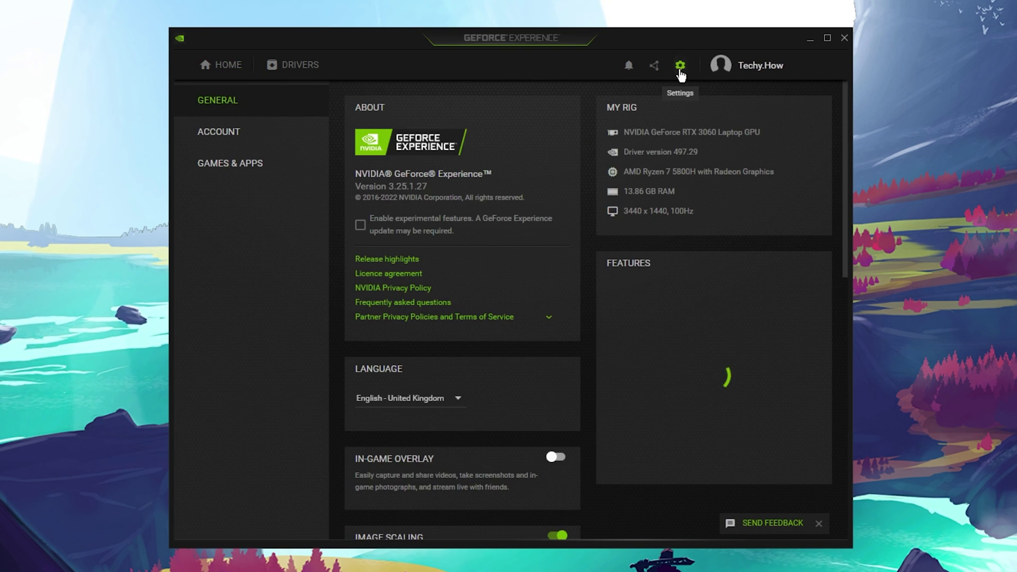
pyautogui.moveTo(844, 94); pyautogui.dragTo(835, 246)
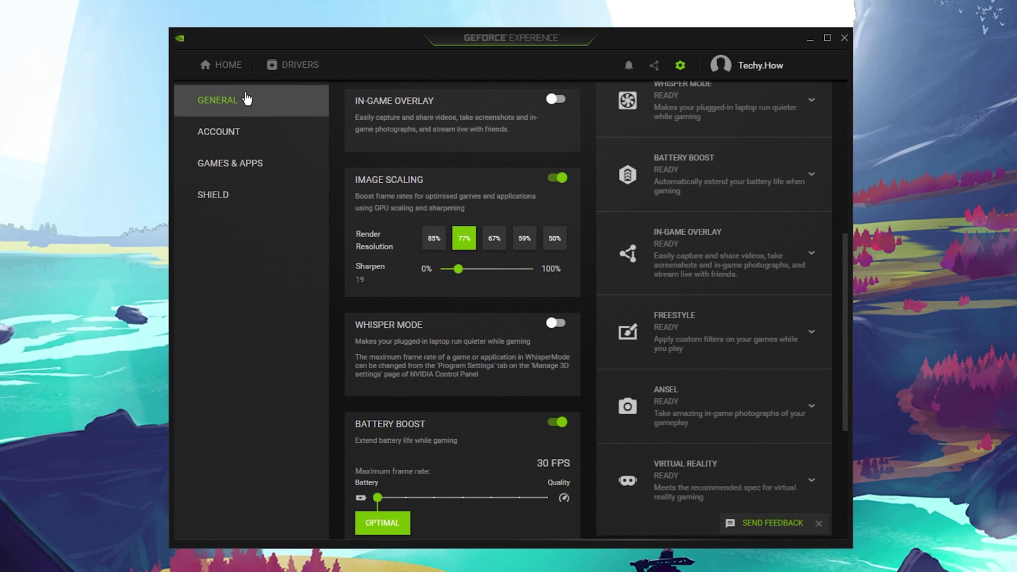